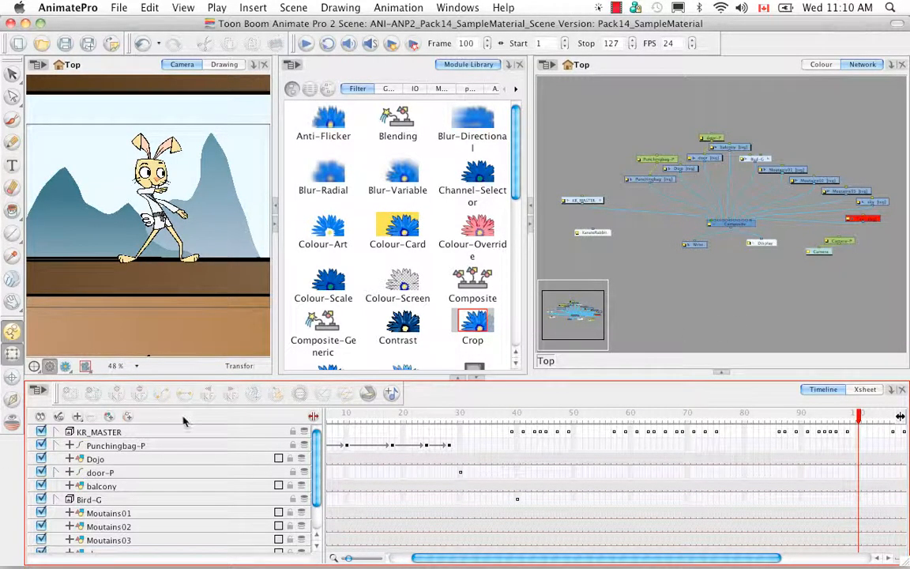
click(77, 416)
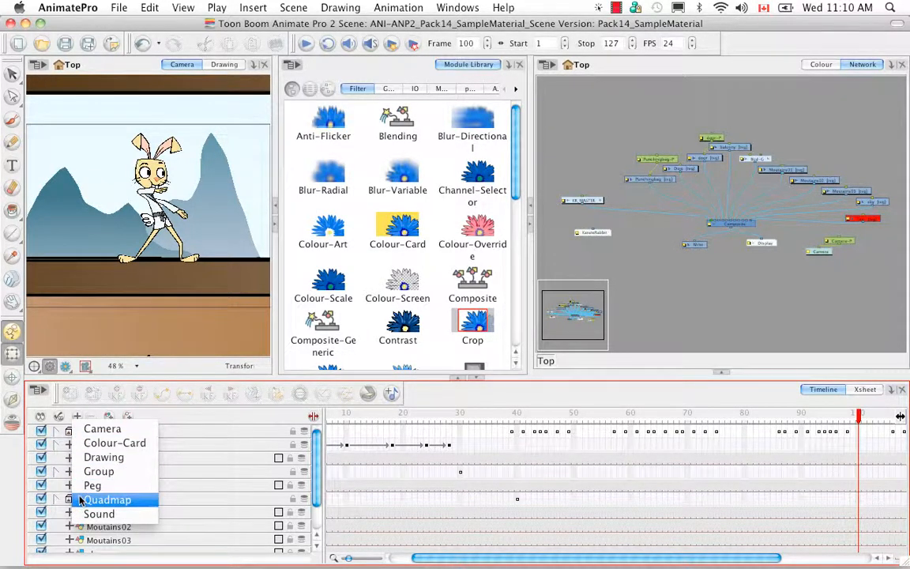
click(174, 417)
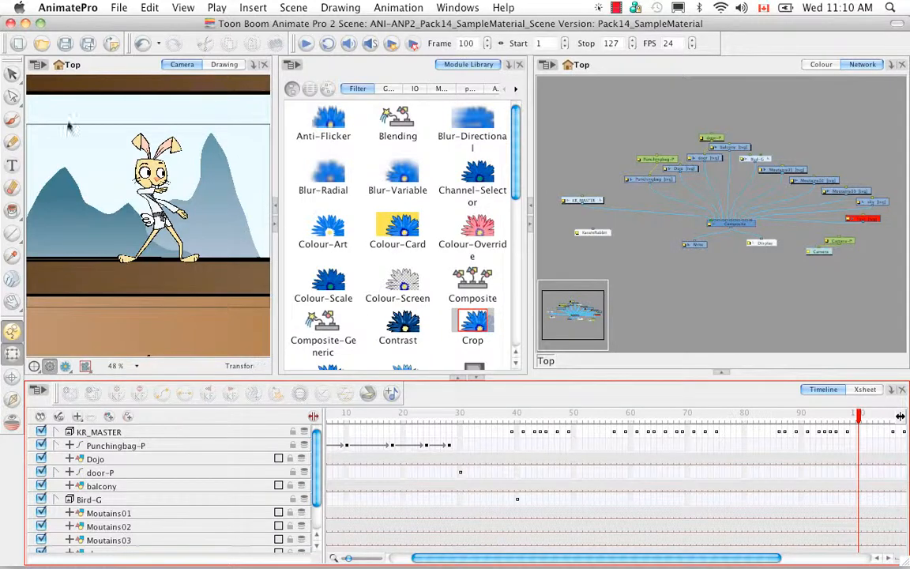
Add a second Network view alongside the existing Colour and Network views, and close it again
click(891, 67)
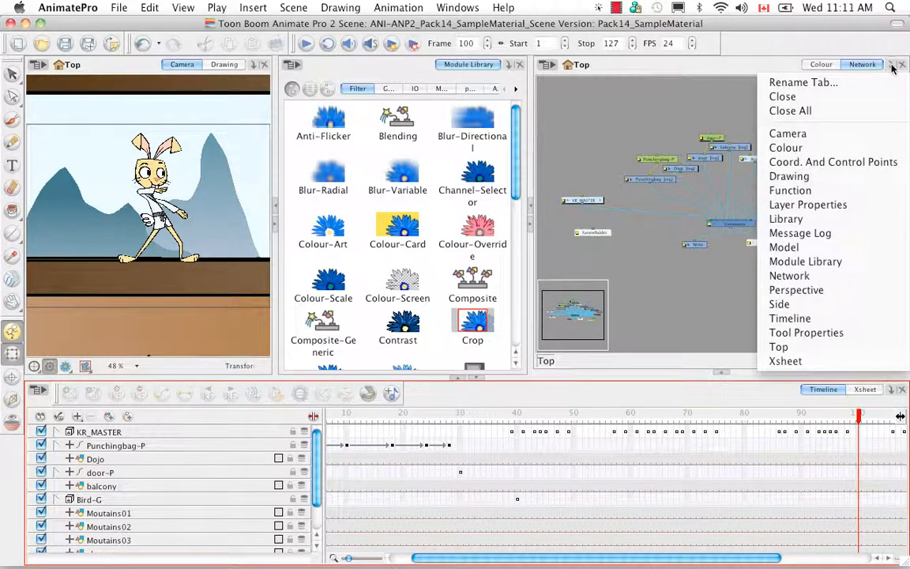
click(840, 279)
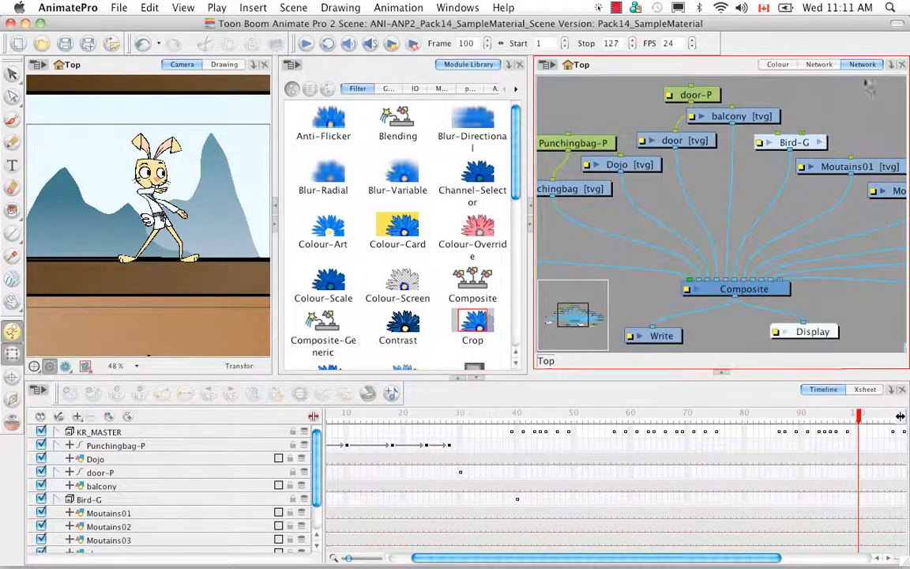
click(903, 66)
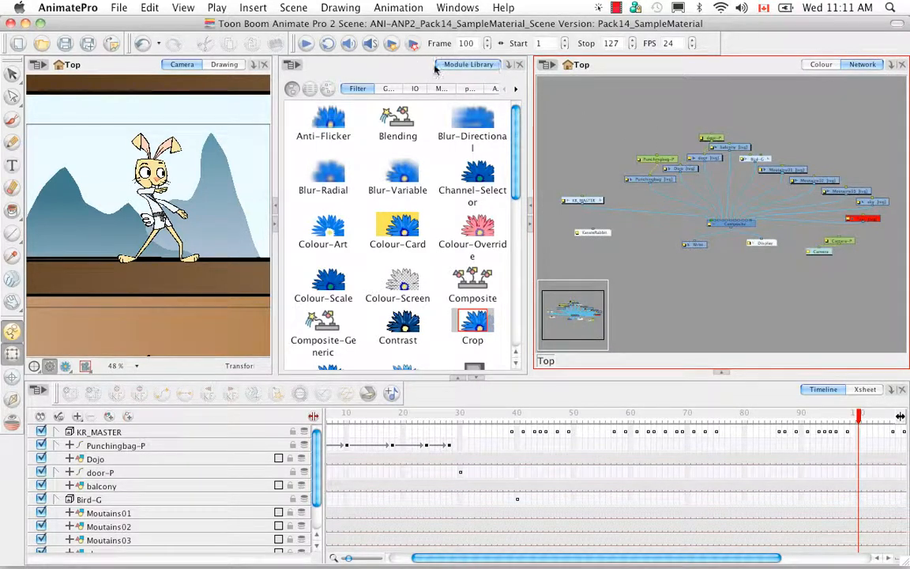
click(509, 66)
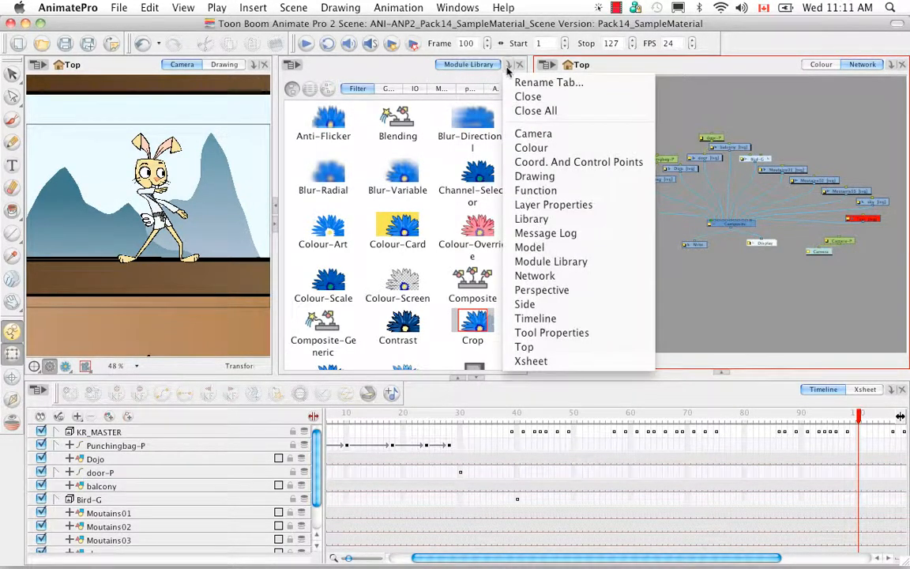
click(664, 75)
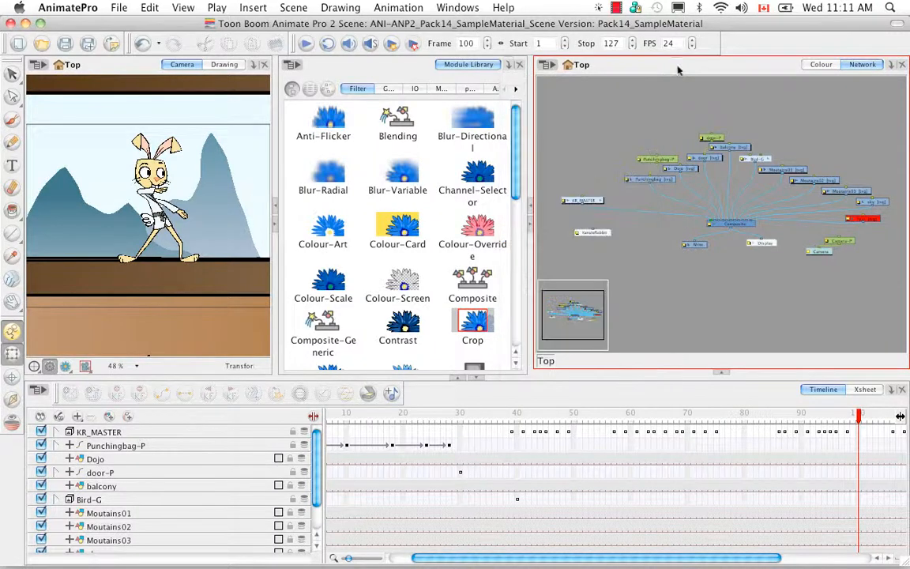
click(466, 8)
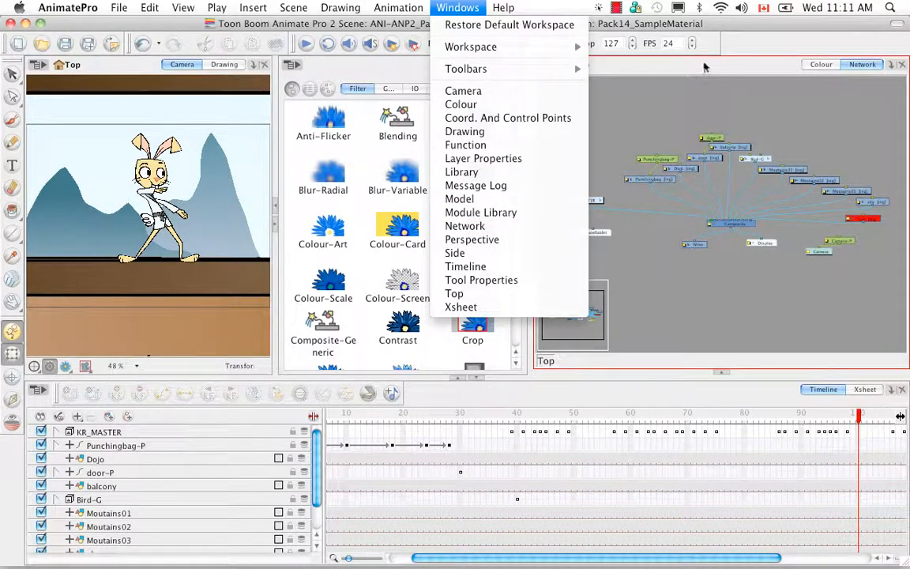
click(634, 57)
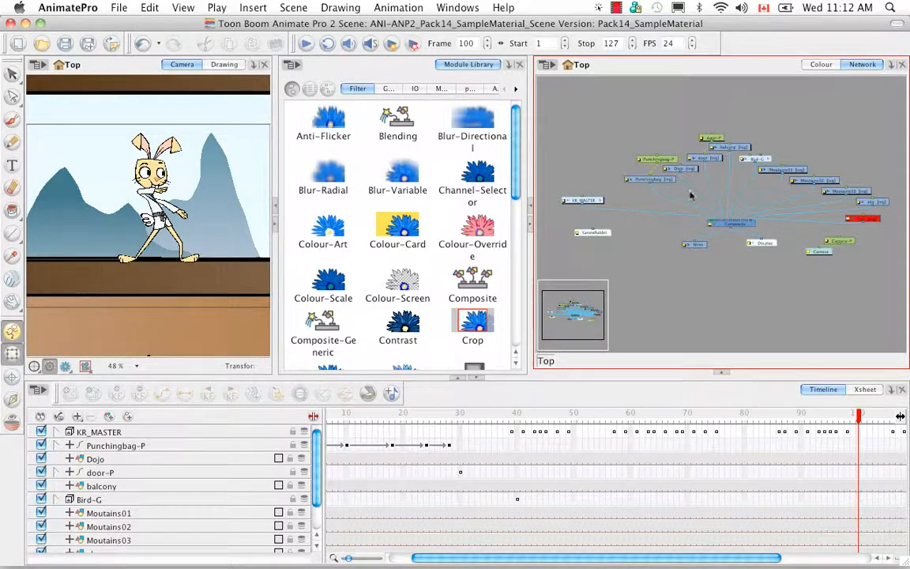
Move the Dojo module up in the network so it sits above Punchingbag-P, clear of the surrounding modules
scroll(708, 195, up, 5)
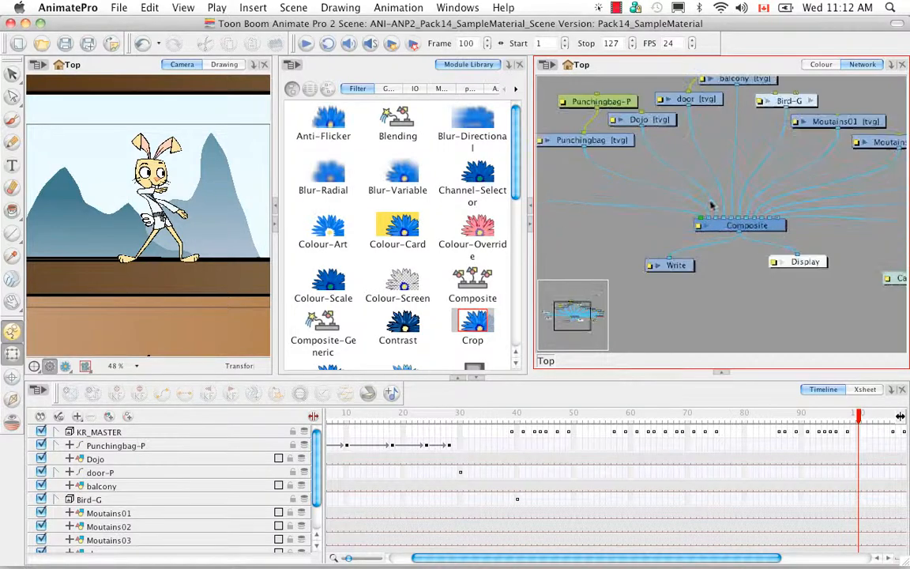
drag(673, 156, 731, 261)
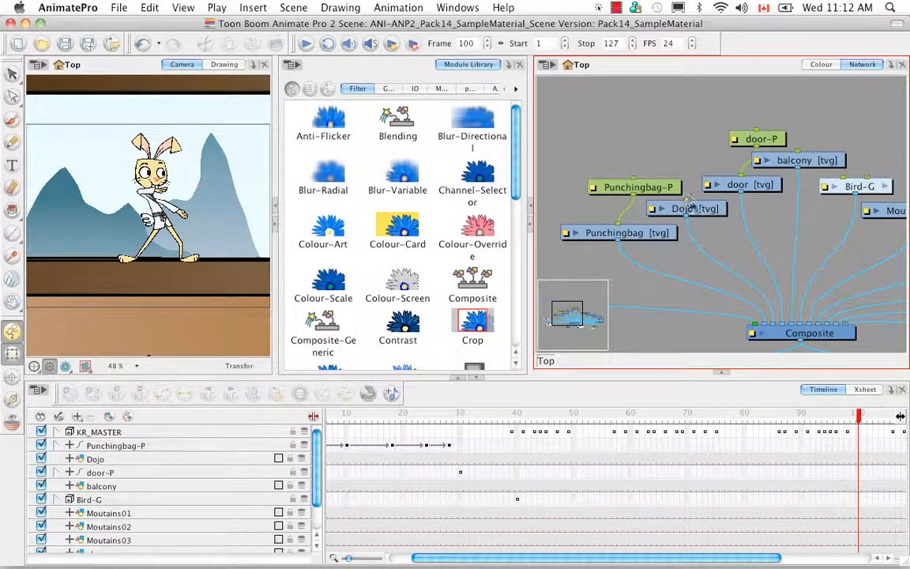
click(711, 209)
drag(711, 208, 693, 132)
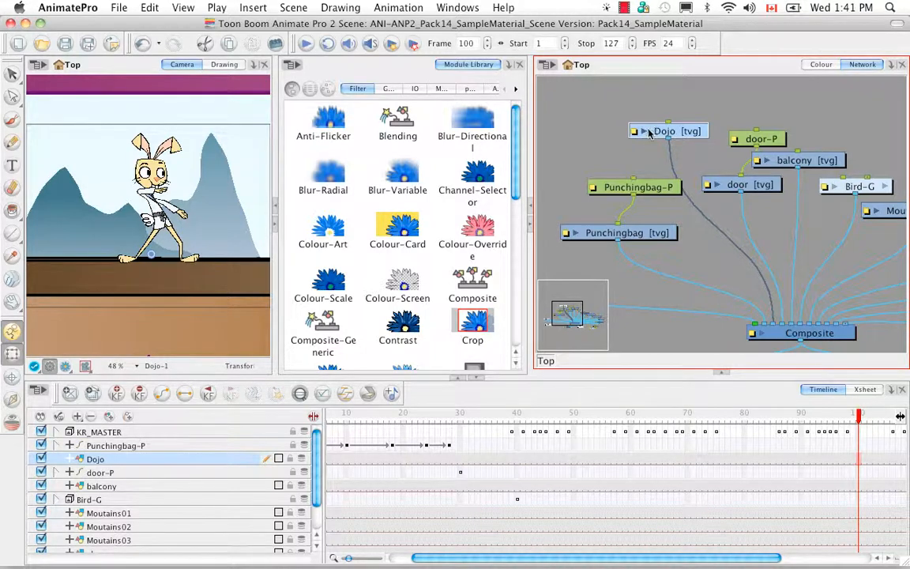
Preview the drawing thumbnails of the Dojo and balcony modules in the network, collapsing each one again
click(645, 132)
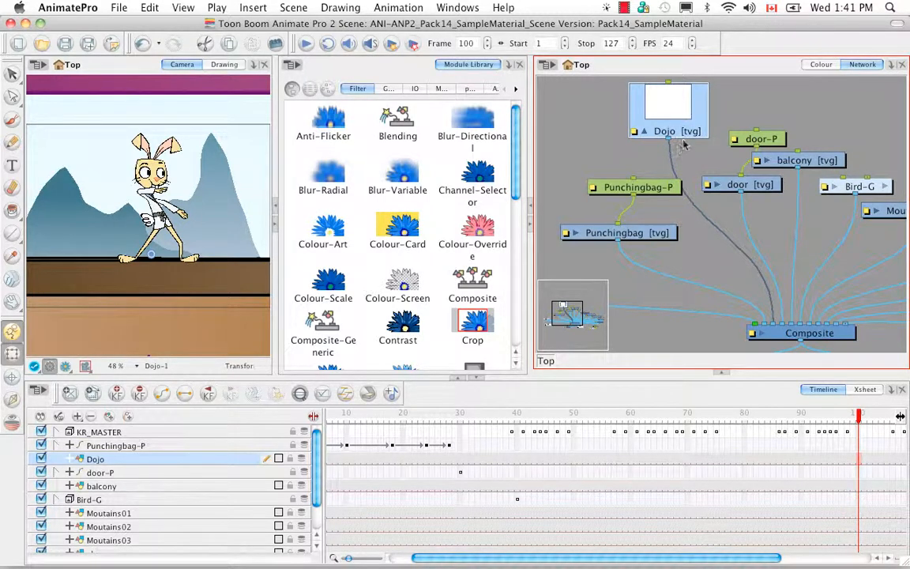
click(646, 133)
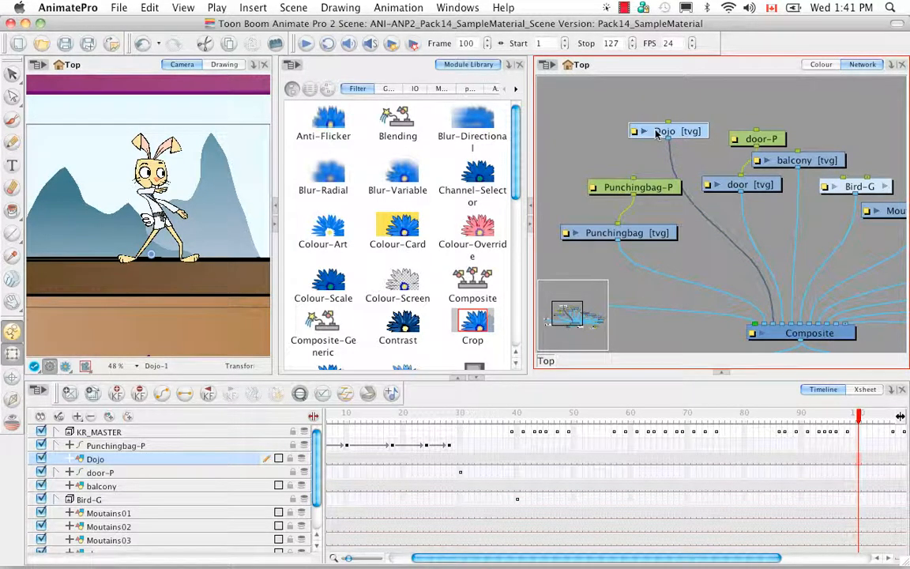
click(767, 161)
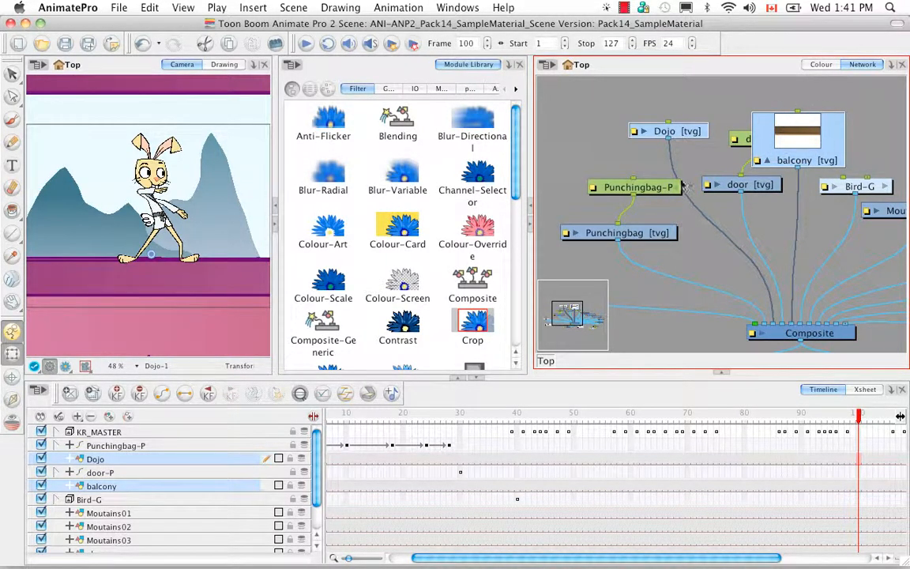
click(767, 163)
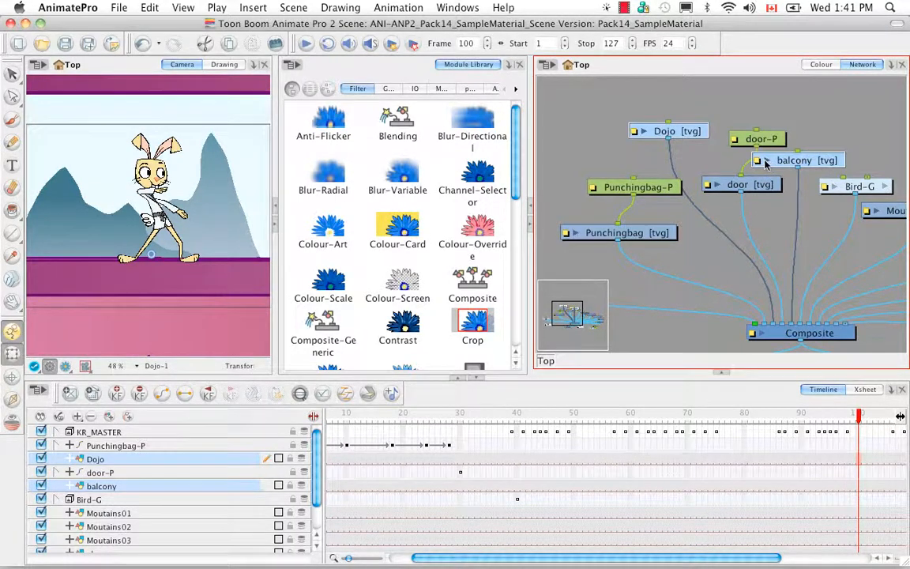
Inspect the Dojo layer's properties from its network module and from its timeline layer, closing the properties window each time
click(634, 132)
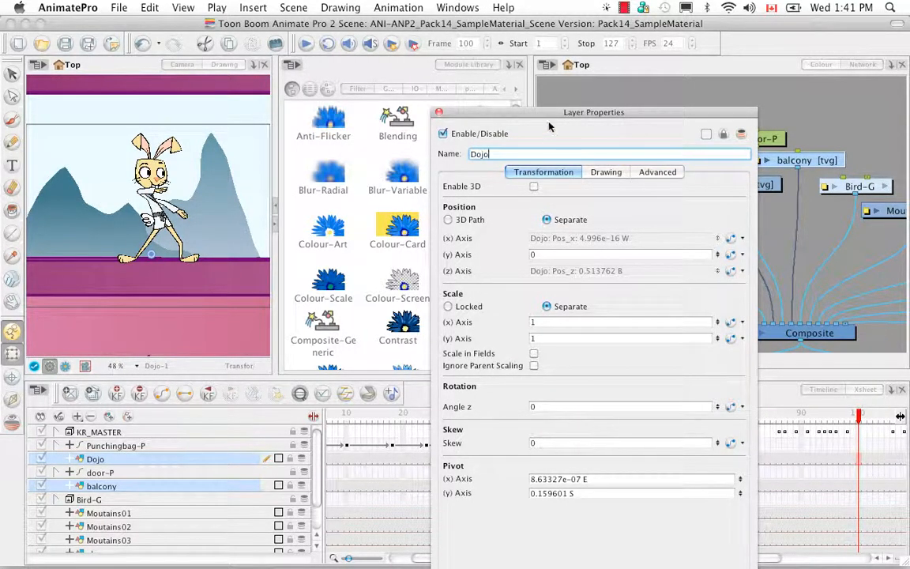
click(439, 111)
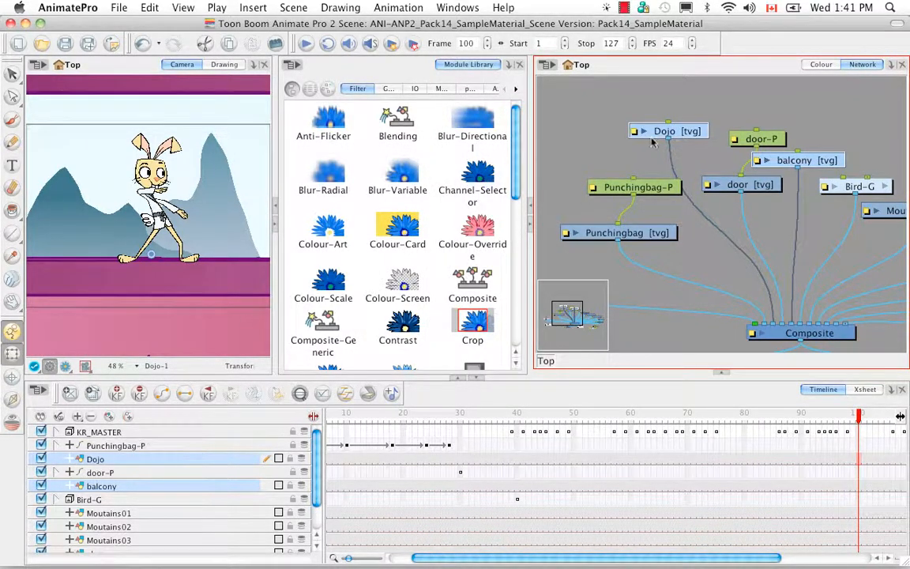
click(133, 463)
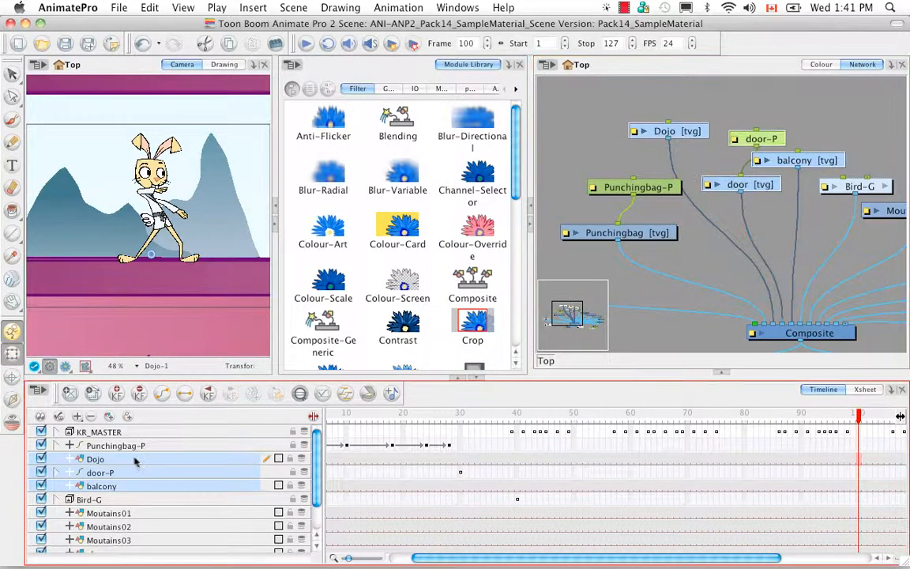
double_click(134, 461)
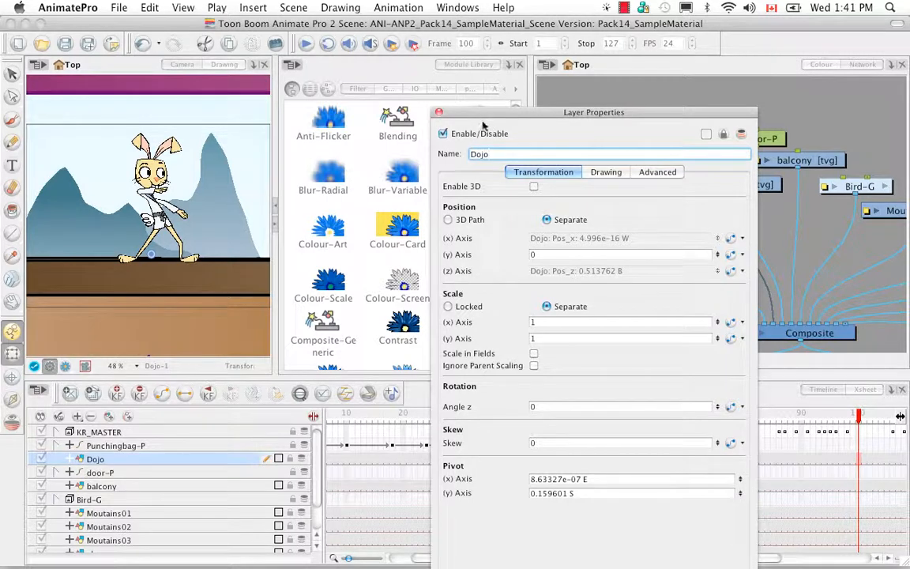
click(440, 113)
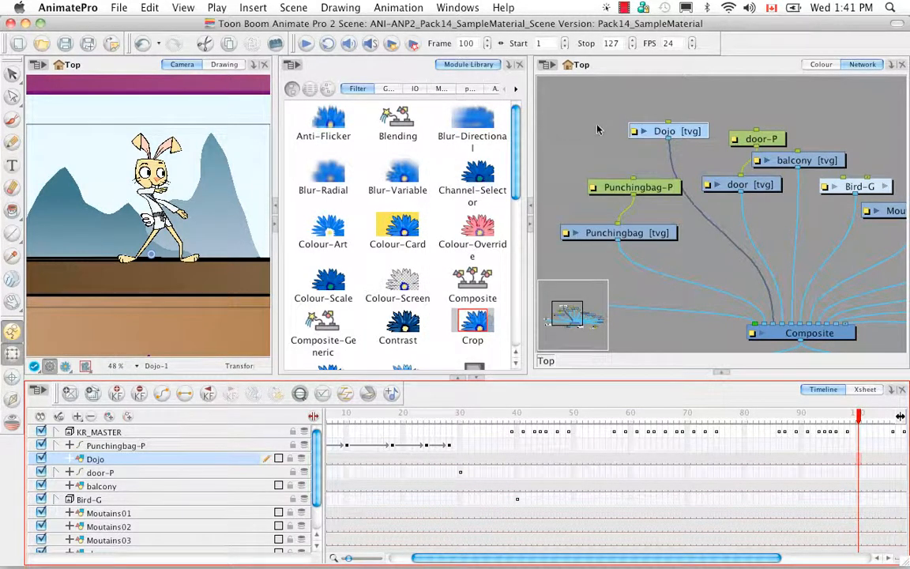
Add a Layer Properties view alongside the Module Library, and bring the Module Library back to the front
click(509, 66)
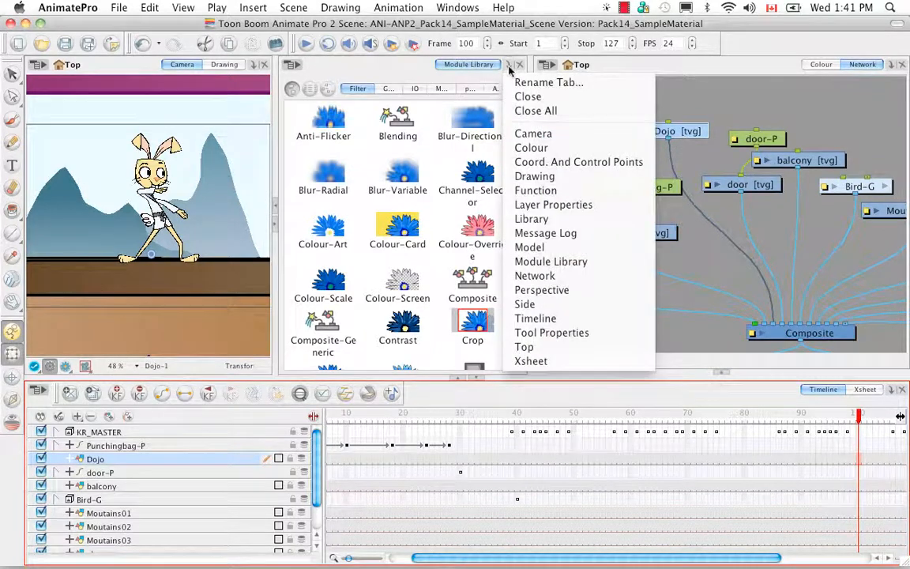
click(549, 205)
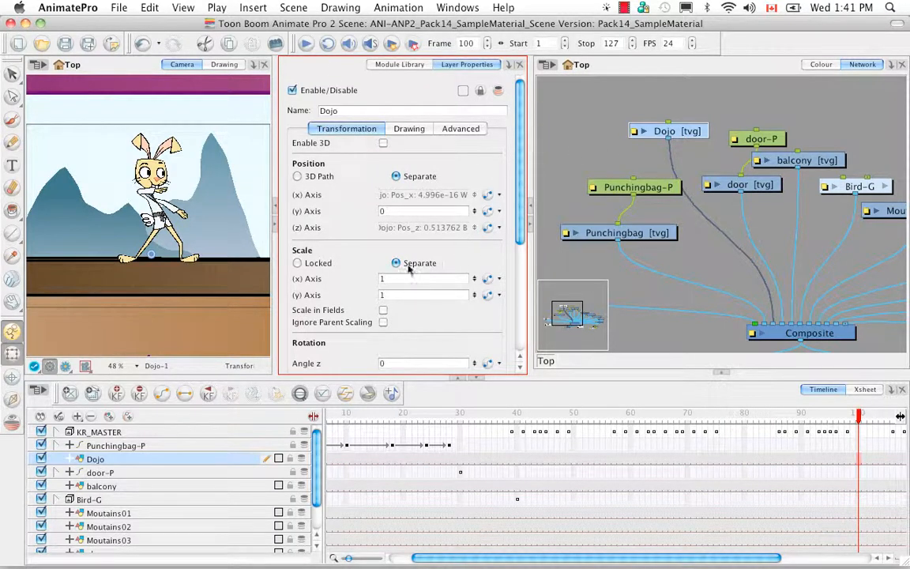
click(399, 65)
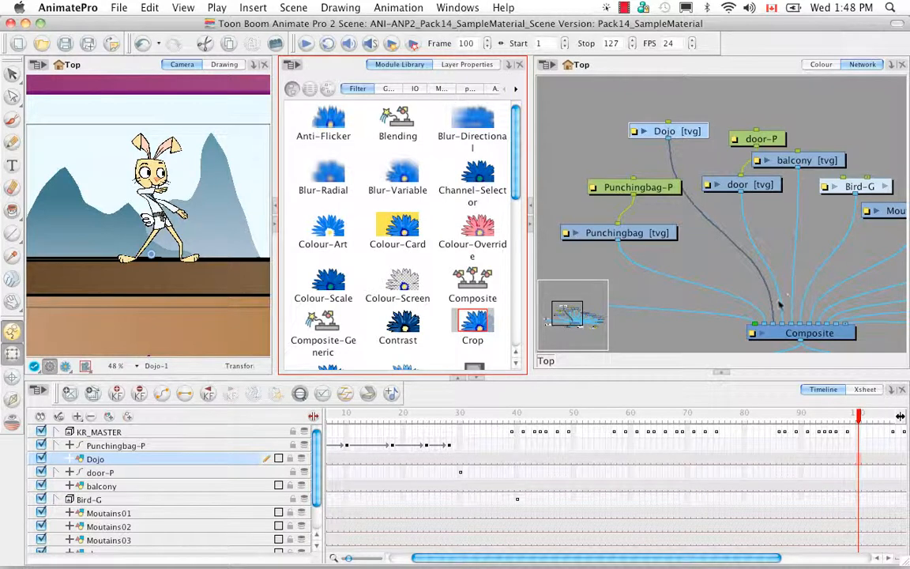
Inspect the output properties of the Write module connected below the Composite, and close them
click(725, 333)
drag(725, 333, 658, 245)
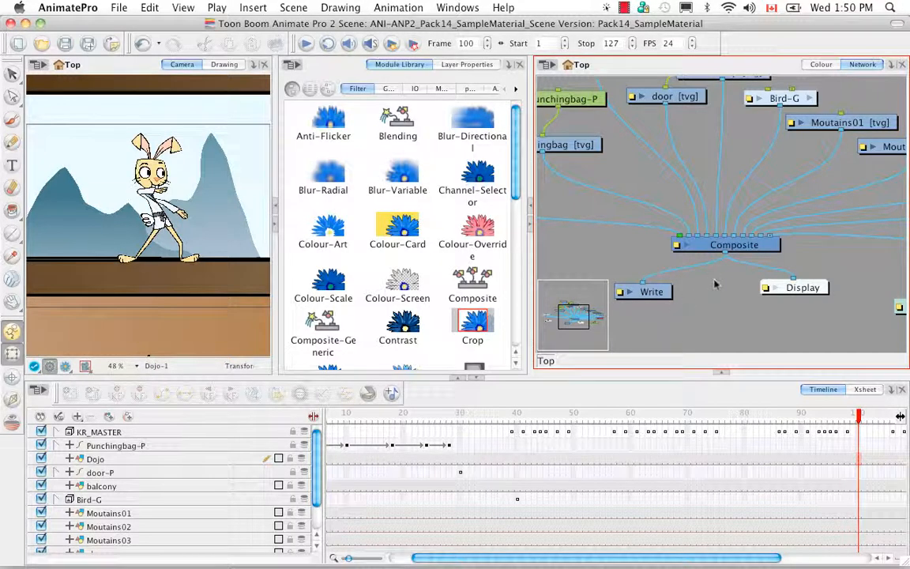
double_click(622, 294)
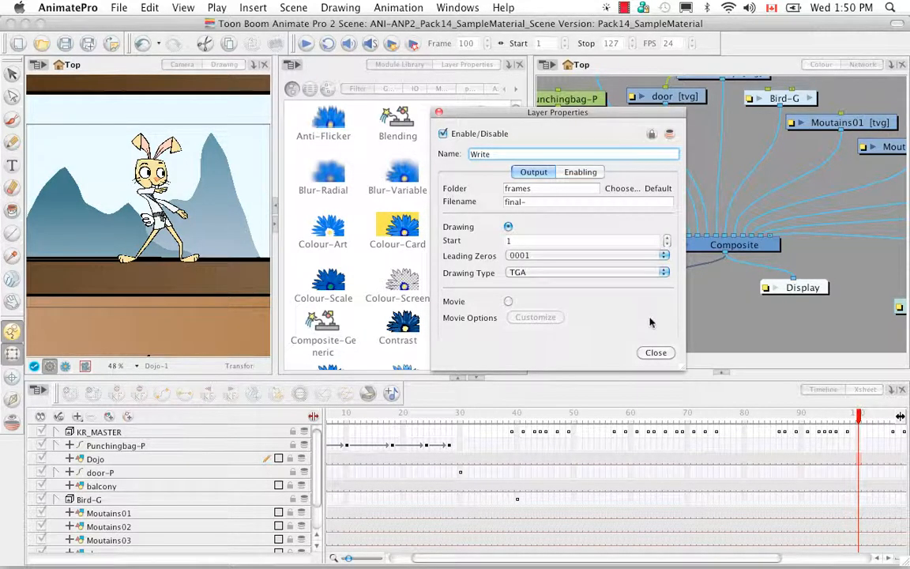
click(440, 113)
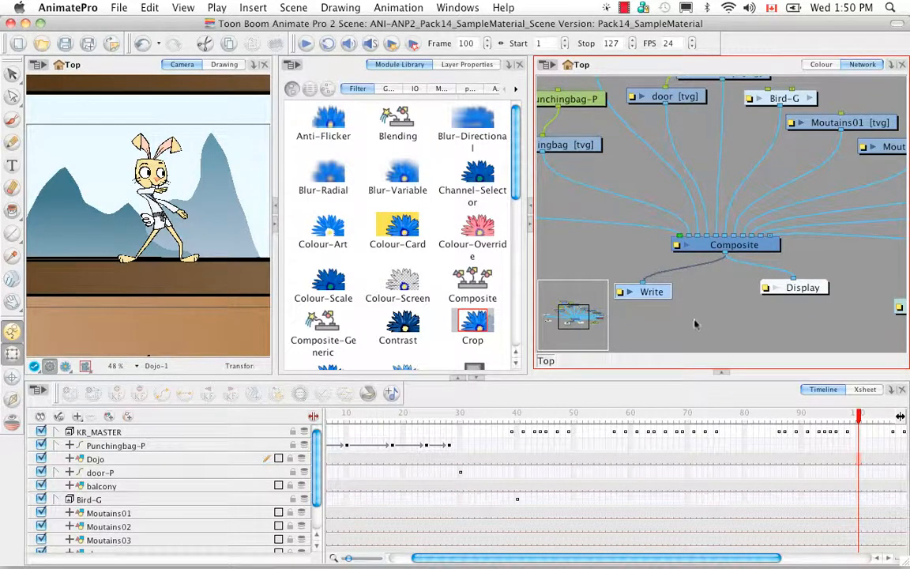
Add a Blur-Radial module from the Filter category to the network, in the empty area below Write and Display
drag(569, 332, 554, 330)
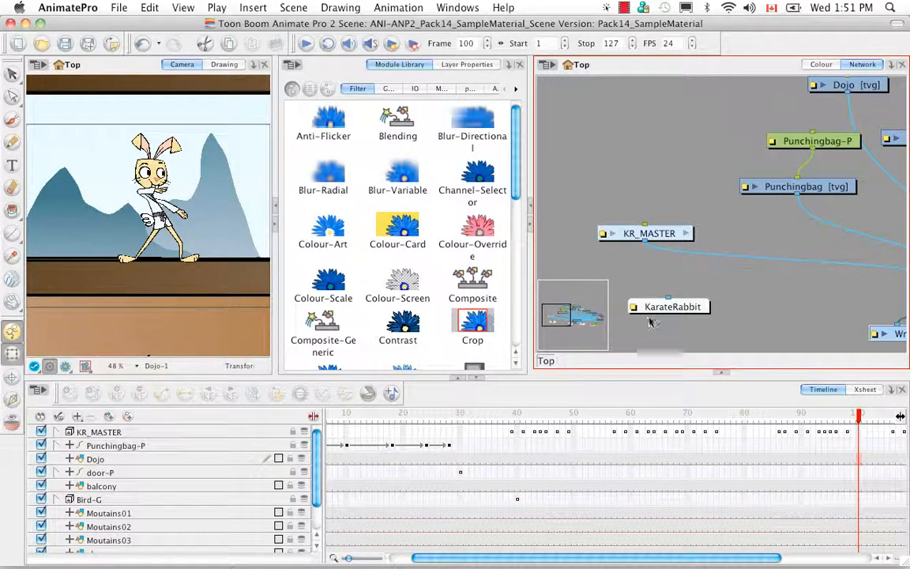
drag(569, 333, 582, 336)
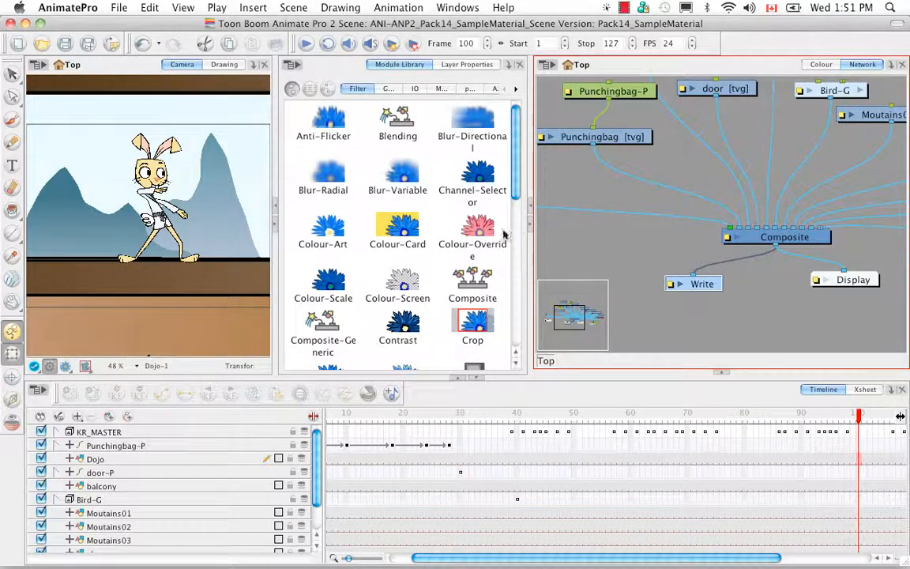
scroll(506, 190, down, 3)
drag(517, 190, 514, 154)
click(294, 169)
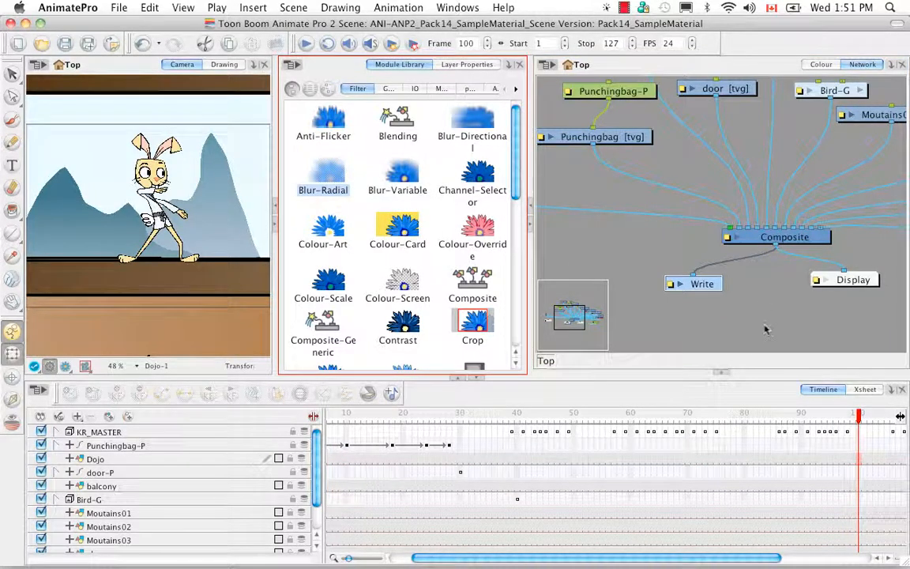
drag(761, 331, 762, 327)
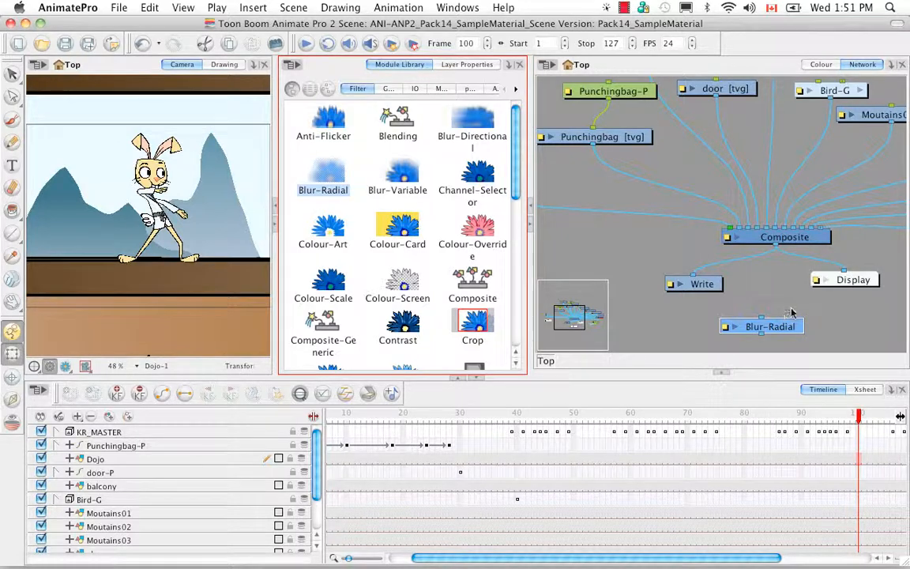
Reposition the Blur-Radial module beside the Composite, just below the cable coming from KR_MASTER, and keep it selected
click(713, 336)
drag(726, 329, 581, 244)
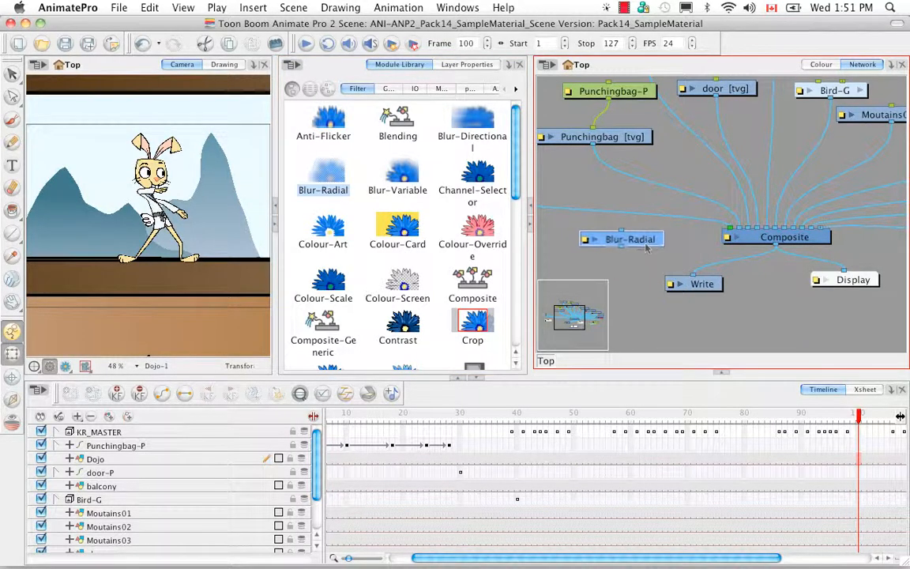
drag(694, 184, 786, 246)
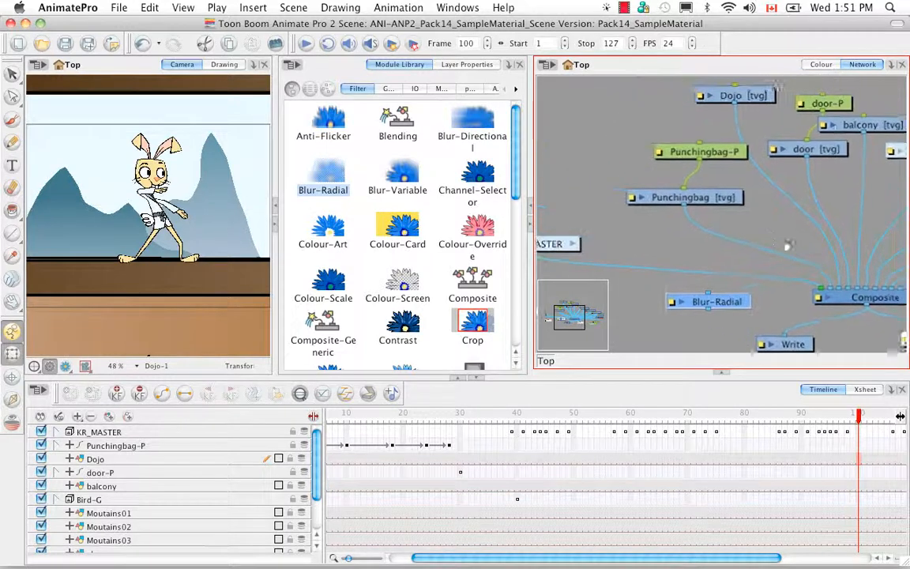
drag(683, 220, 753, 210)
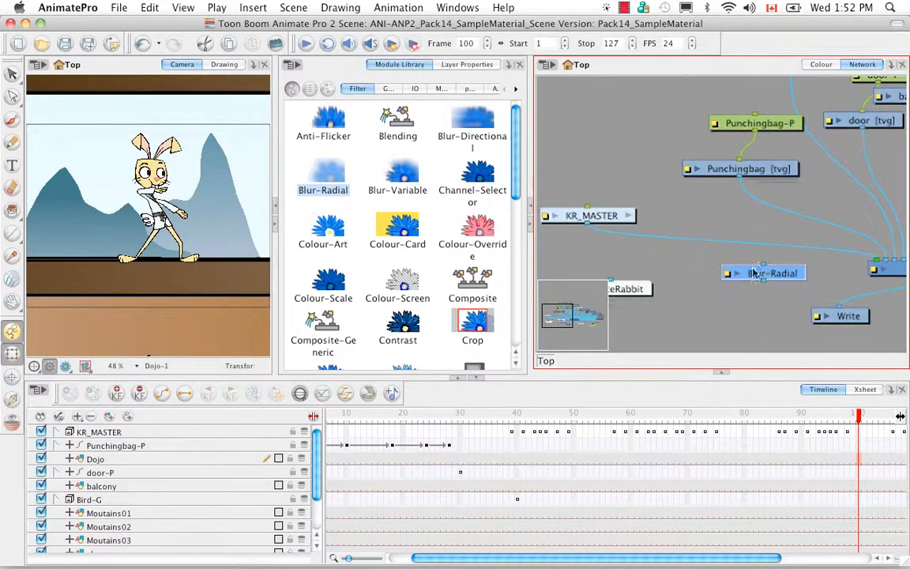
click(754, 276)
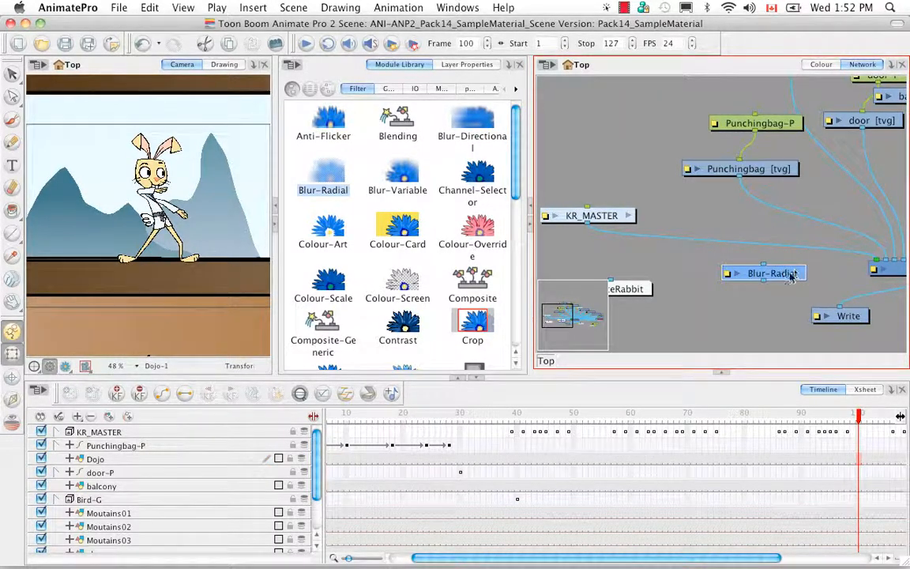
Insert the Blur-Radial module into the cable between KR_MASTER and the Composite, and check the Camera view in Render View
drag(794, 275, 788, 266)
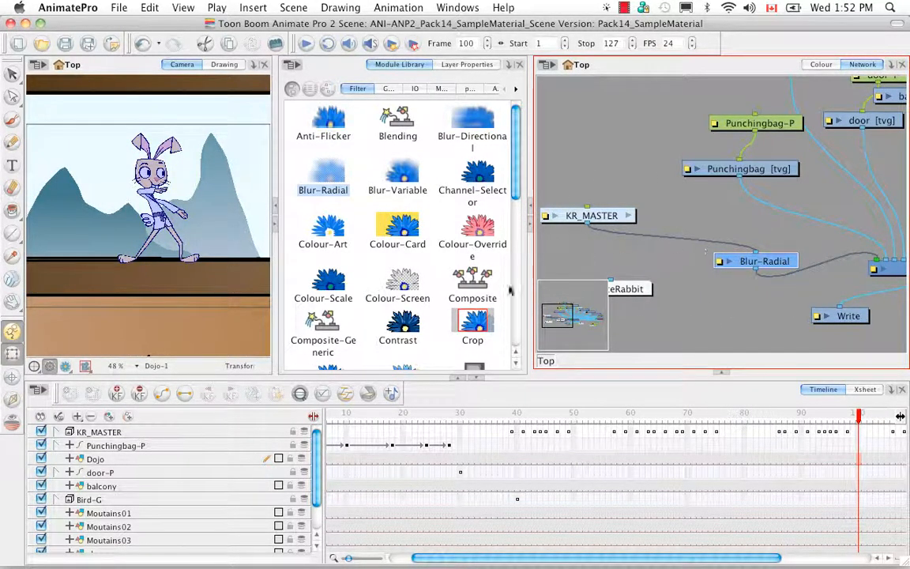
click(67, 367)
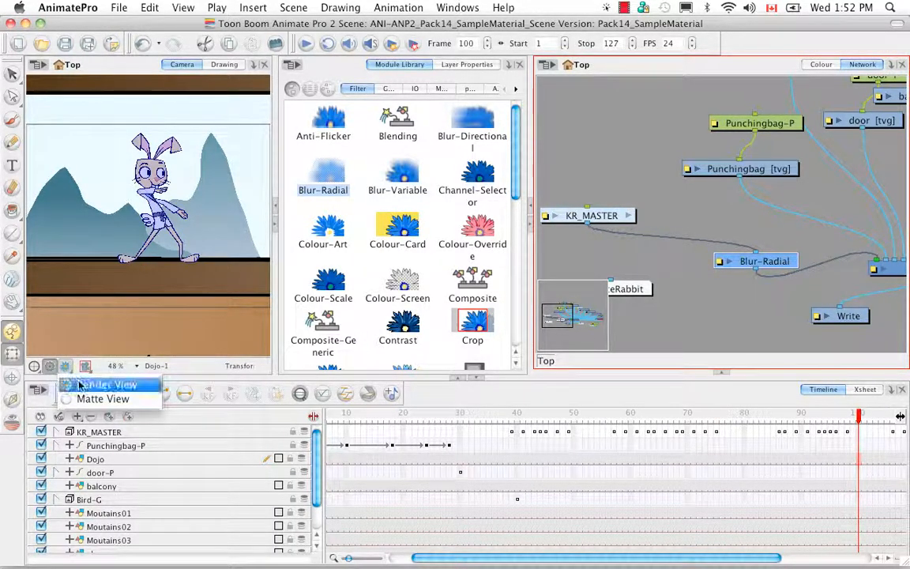
click(79, 384)
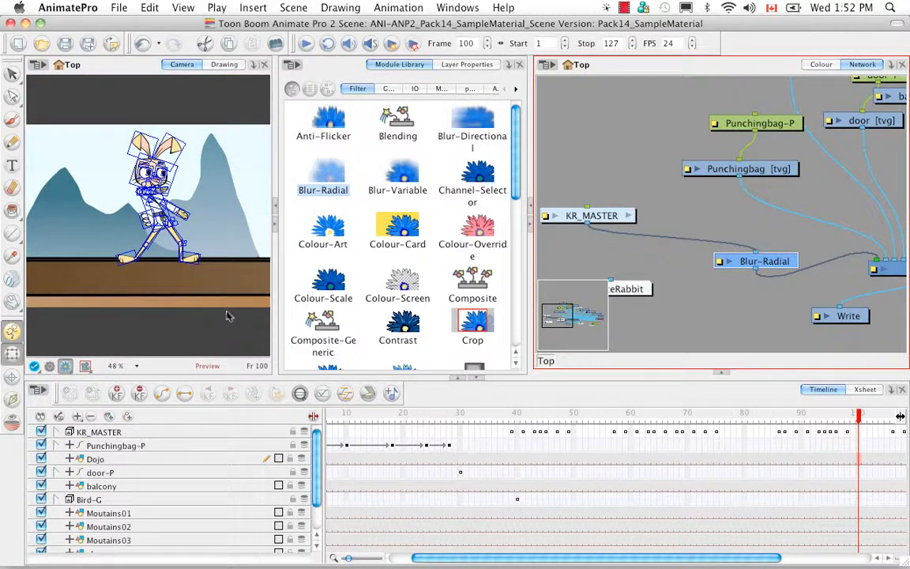
click(50, 368)
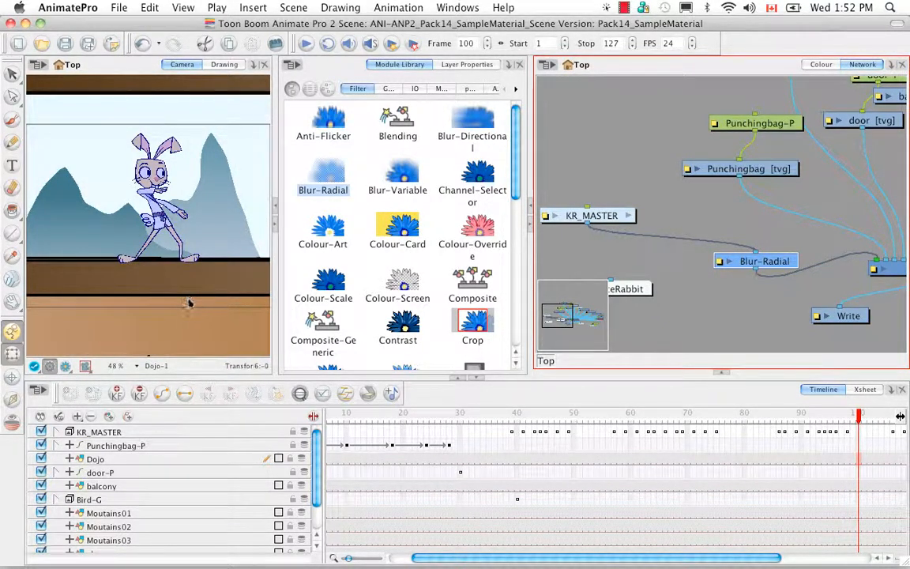
Set the Blur-Radial module's radius to 7 and preview the character's blur in Render View
click(720, 263)
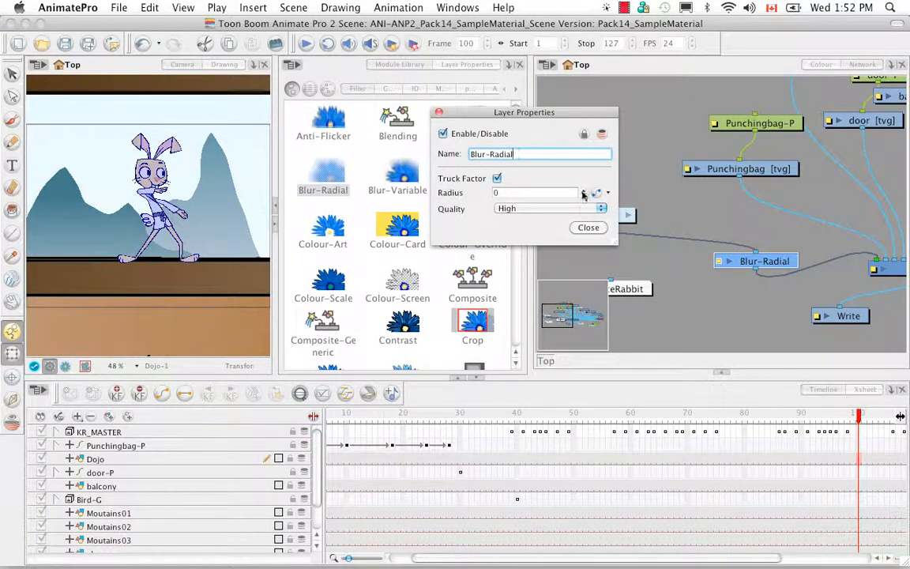
drag(585, 137, 588, 121)
drag(584, 193, 597, 89)
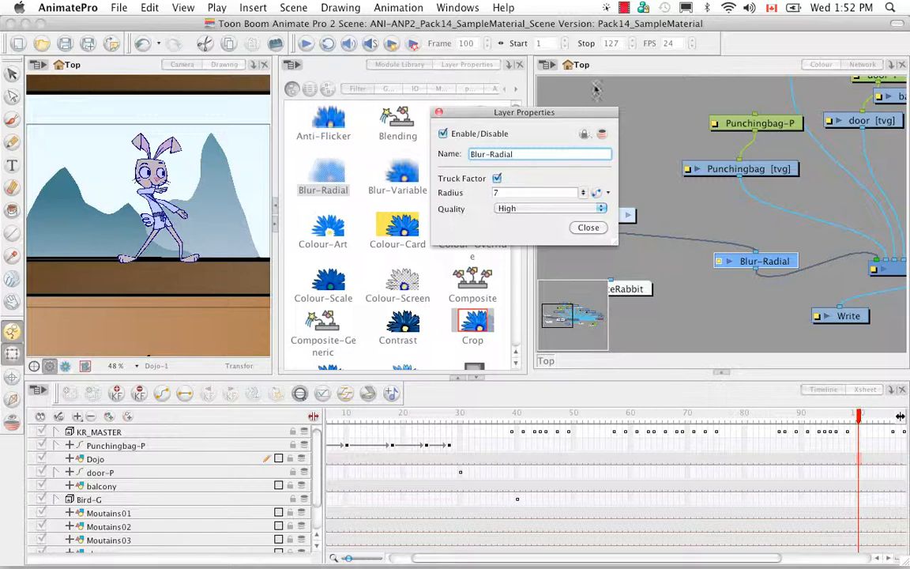
click(588, 228)
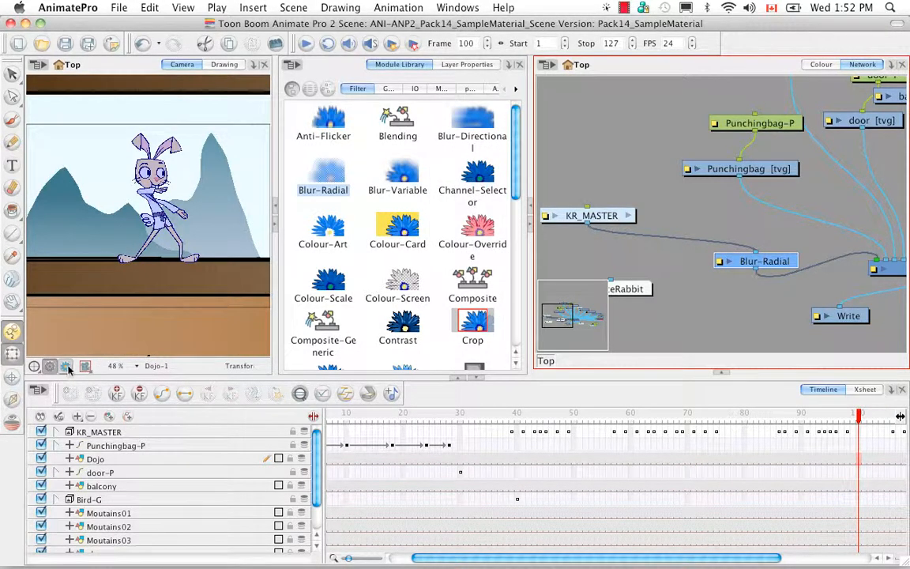
click(65, 367)
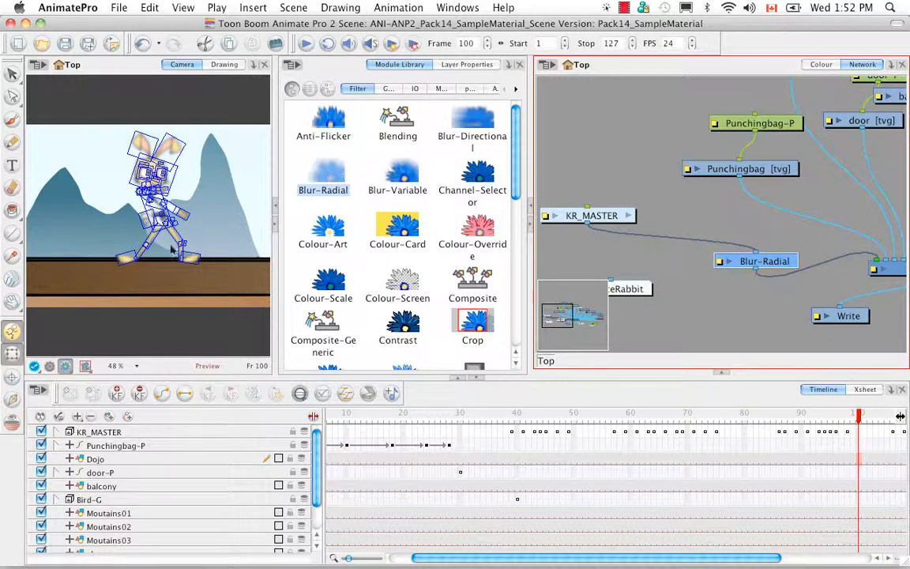
click(50, 366)
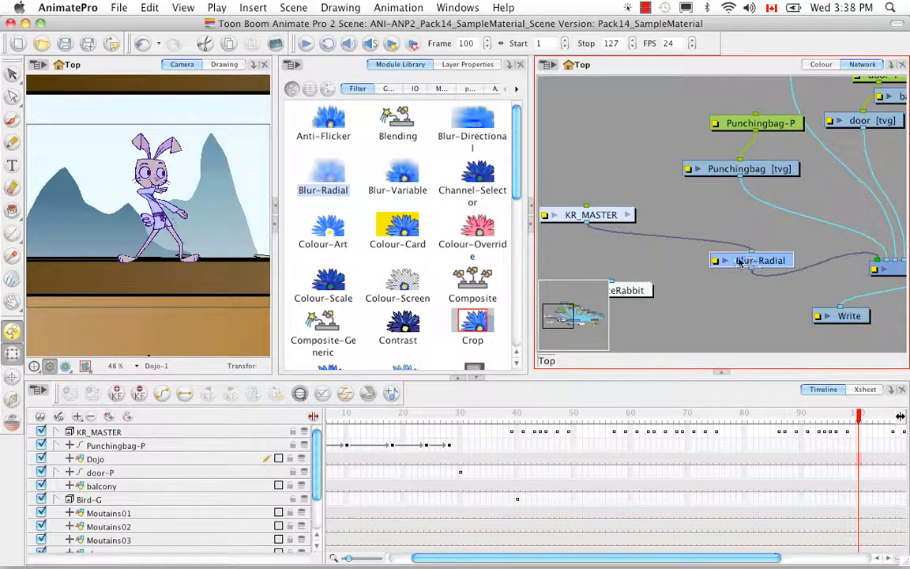
Add a Highlight module from the Filter category to the network, in the empty area below Blur-Radial
drag(518, 174, 518, 227)
scroll(470, 245, down, 5)
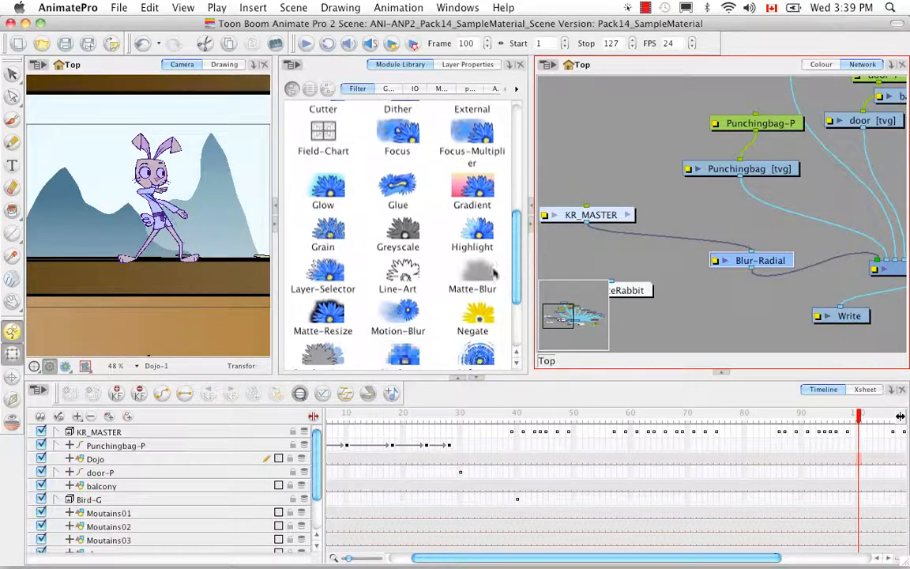
click(476, 230)
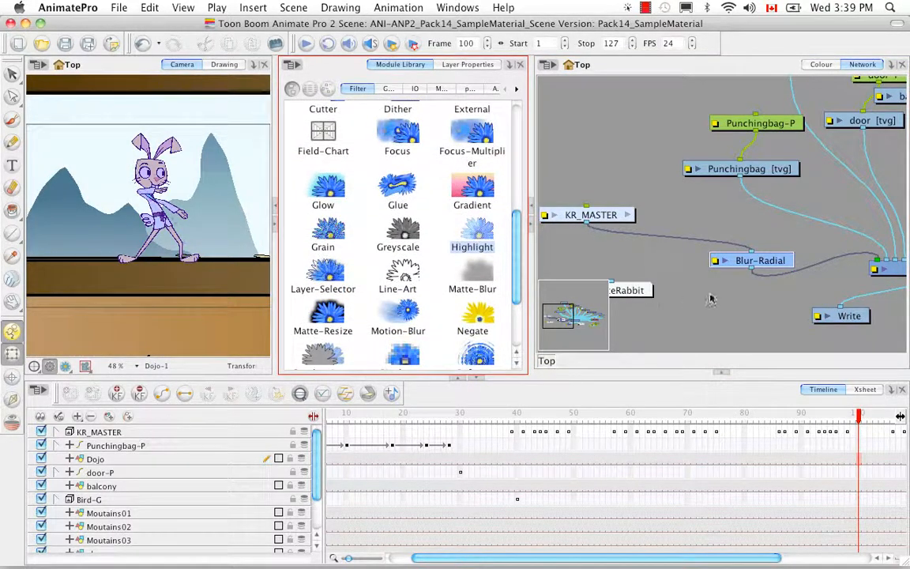
drag(707, 305, 708, 301)
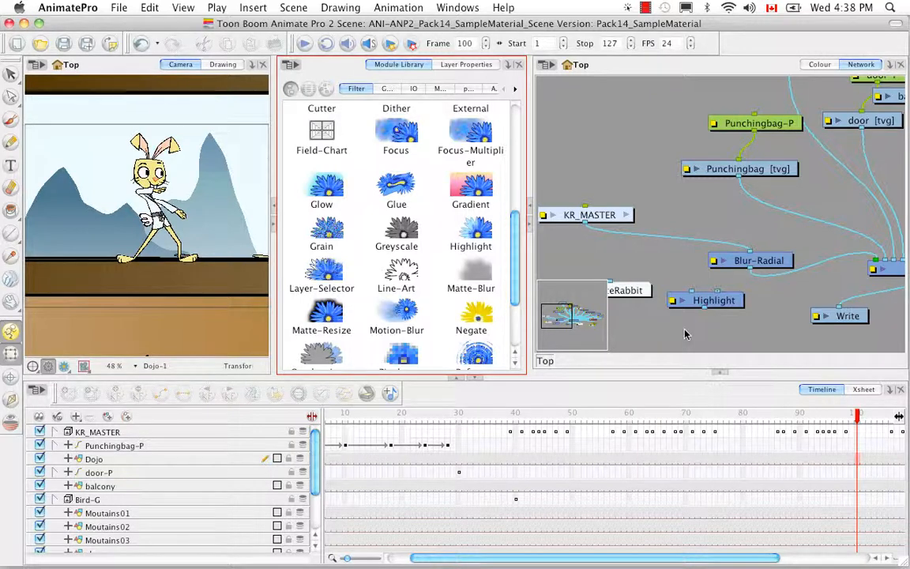
Add an Apply-Image-Transformation module from the All modules category to the network, just below the Highlight module
drag(514, 227, 468, 96)
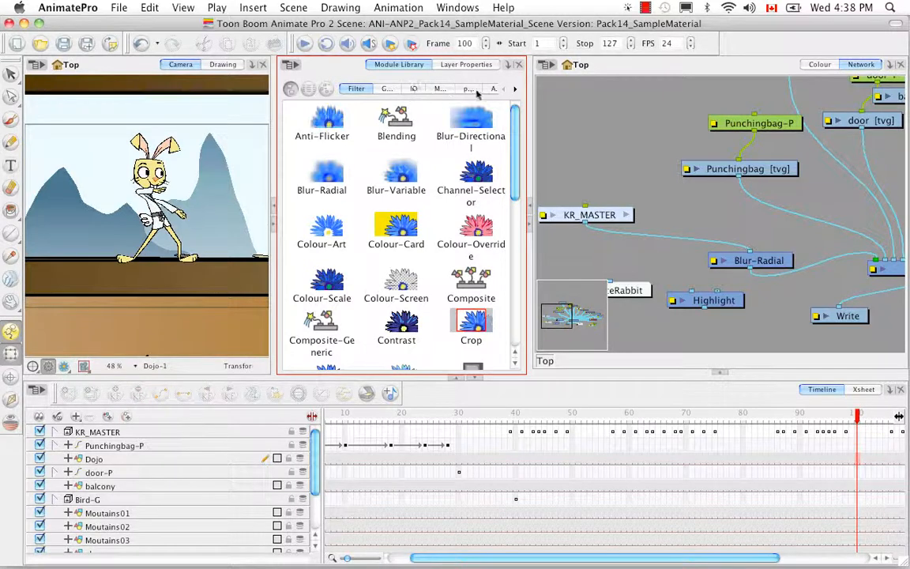
click(494, 88)
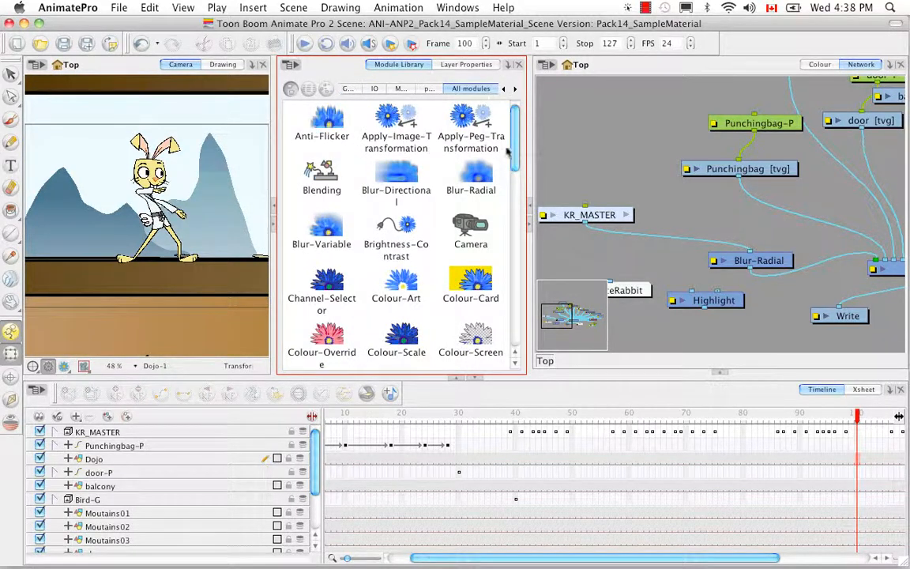
click(399, 128)
drag(398, 120, 642, 314)
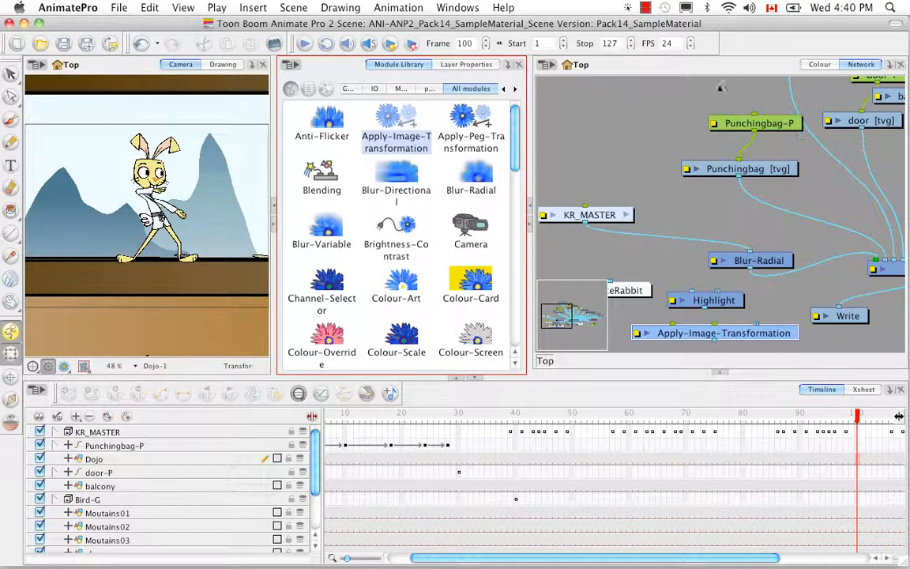
Try linking the Punchingbag-P peg's output to KR_MASTER and to the door drawing as well, and undo both connections
click(763, 136)
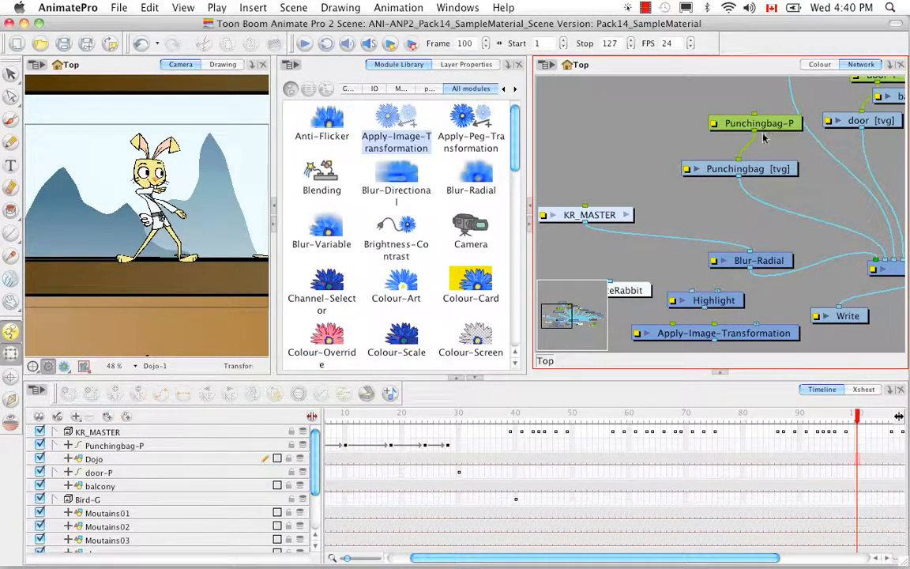
drag(763, 135, 605, 184)
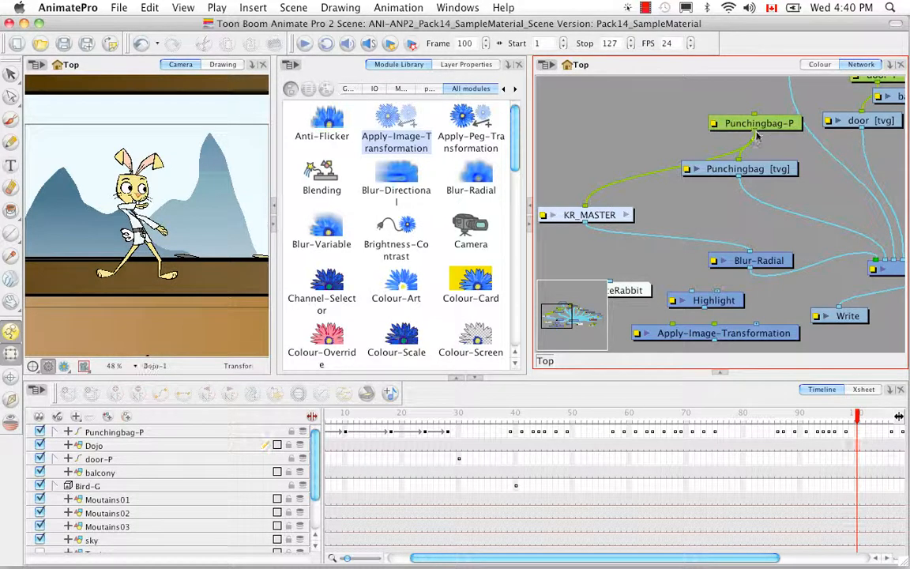
drag(759, 135, 863, 108)
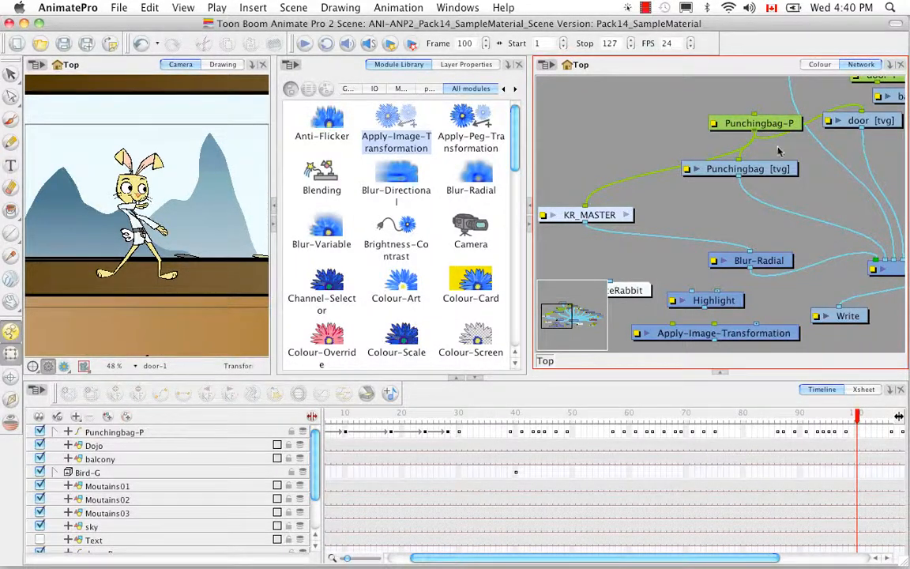
key(super+z)
key(super+z)
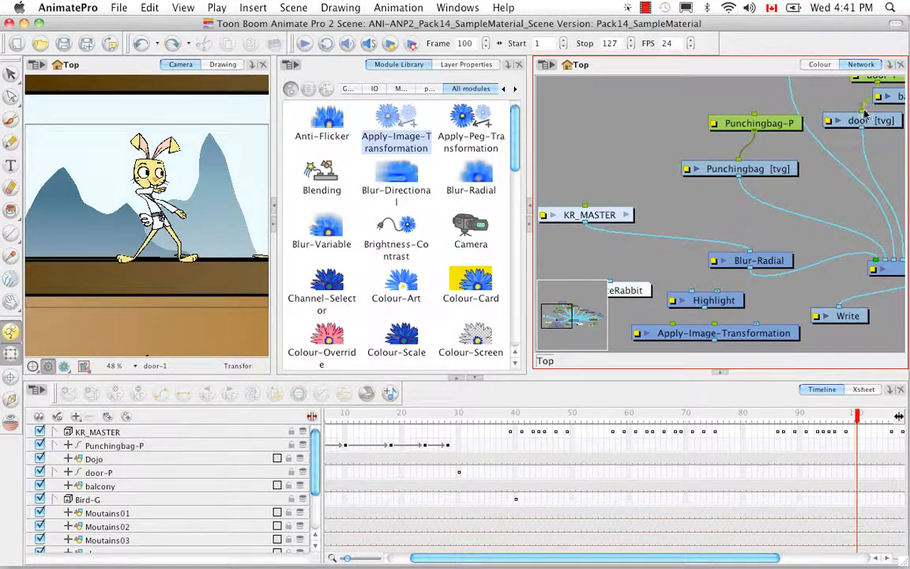
Reroute the door-P cable from the door drawing to the Punchingbag-P peg, and reconnect it to the door drawing
drag(863, 112, 756, 113)
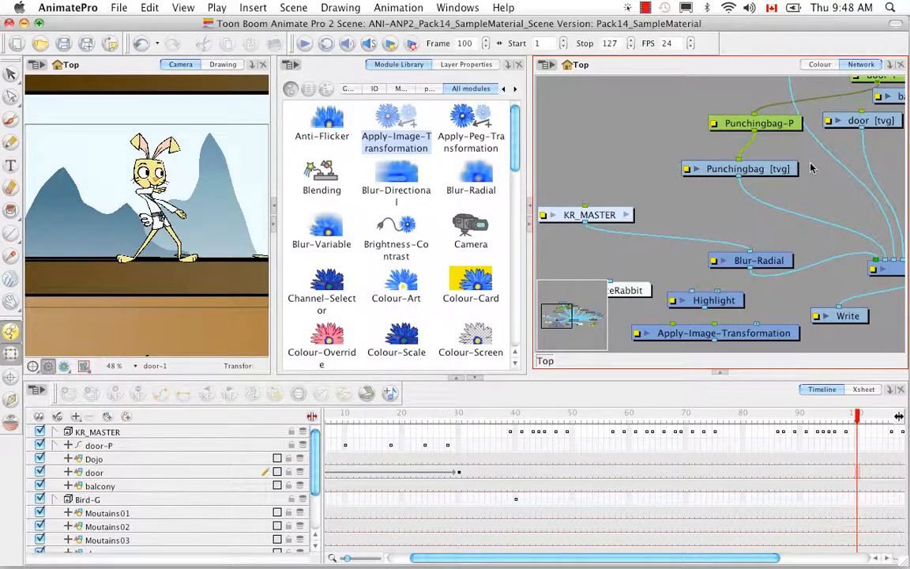
drag(754, 115, 859, 115)
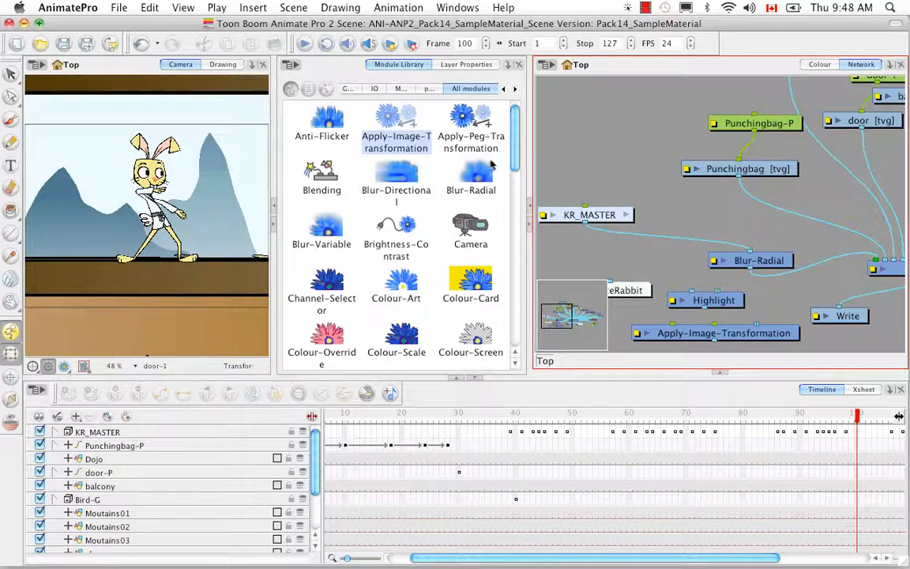
Examine the modules offered in the Module Library's Filter, Group, IO, Move, plugins and All modules categories
click(349, 88)
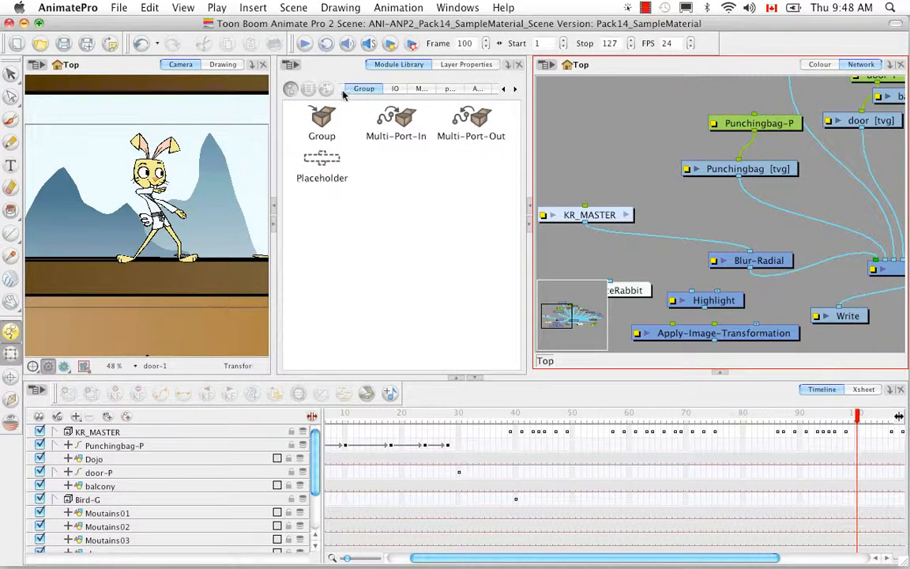
click(343, 92)
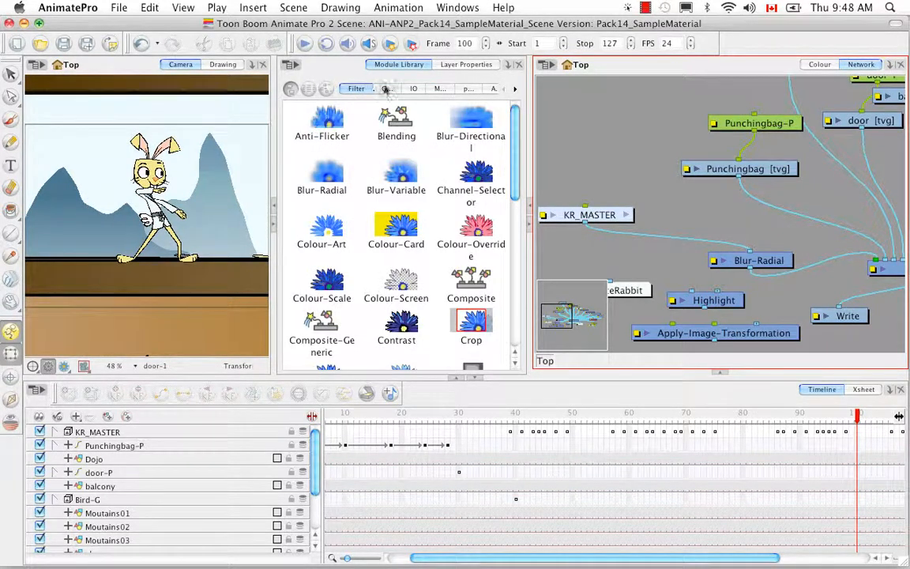
click(386, 88)
click(417, 89)
click(441, 88)
click(469, 88)
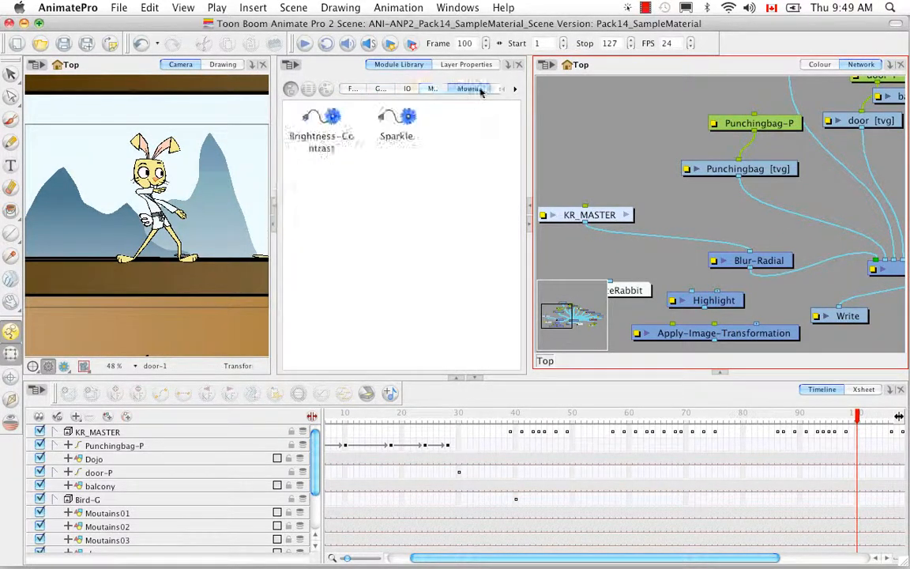
click(356, 89)
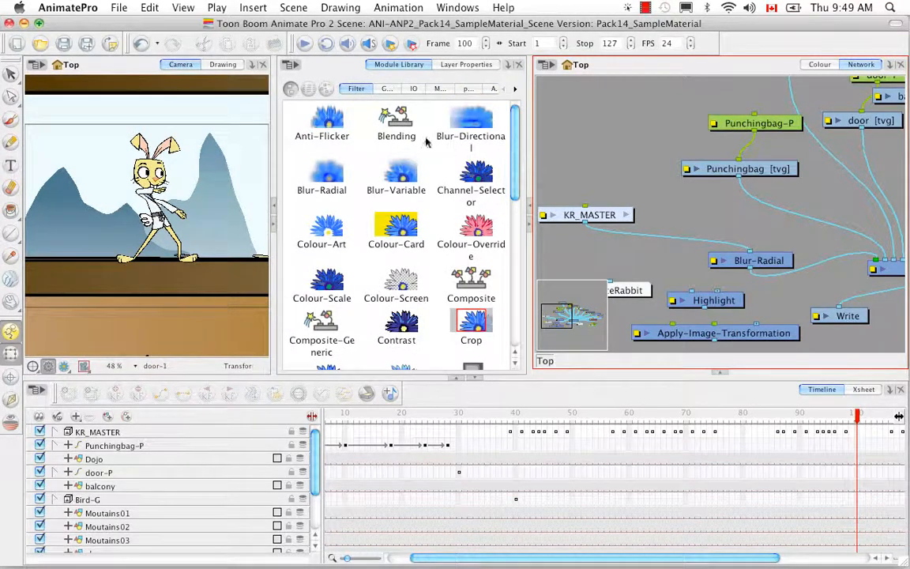
mouse_move(514, 180)
mouse_down()
mouse_move(515, 325)
mouse_move(507, 165)
mouse_up()
click(387, 88)
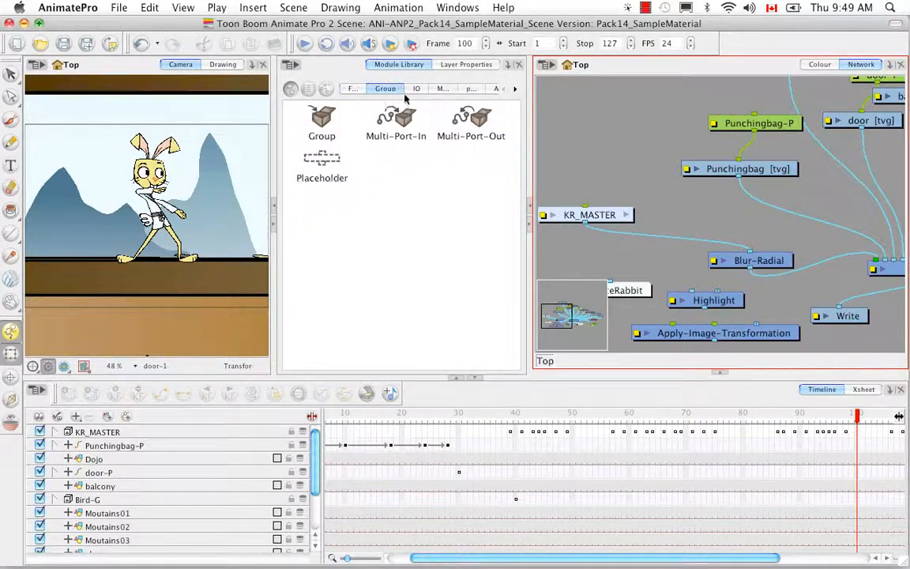
click(439, 89)
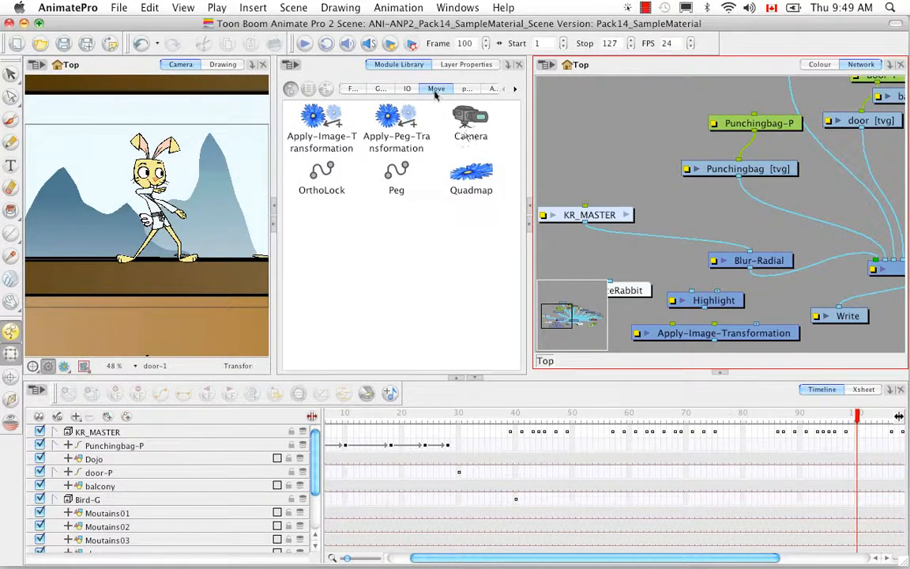
click(467, 89)
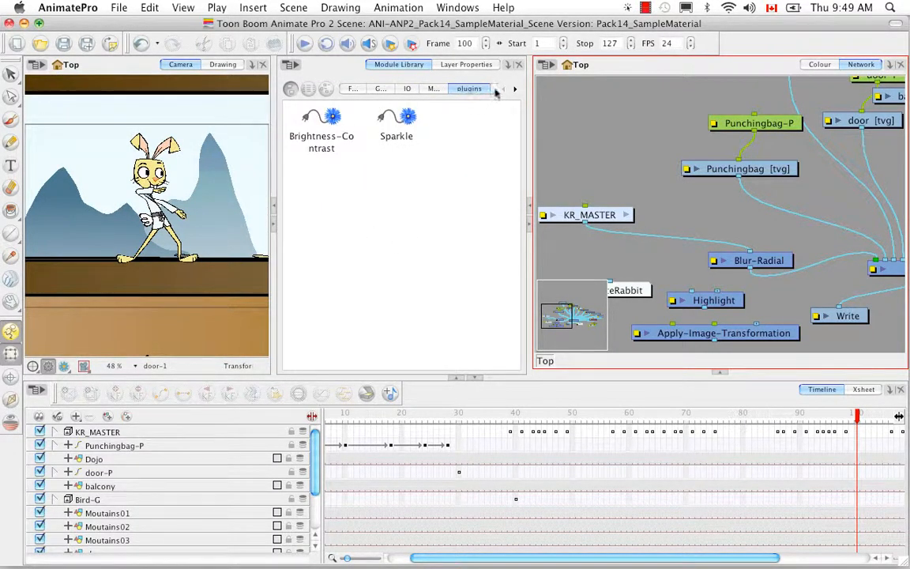
click(497, 91)
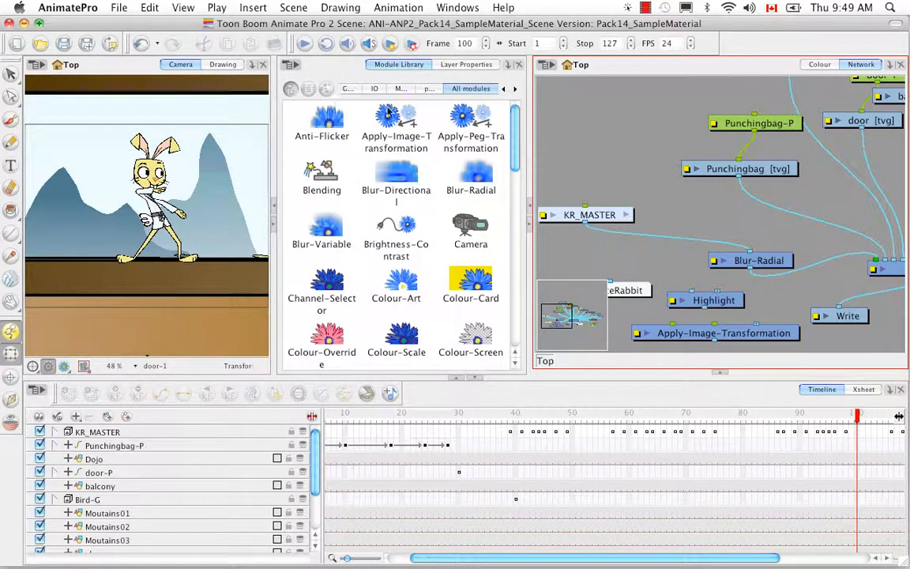
drag(516, 172, 526, 118)
Add the Colour-Screen module to the Favorites category, using a second Module Library view opened alongside the Network view
click(514, 90)
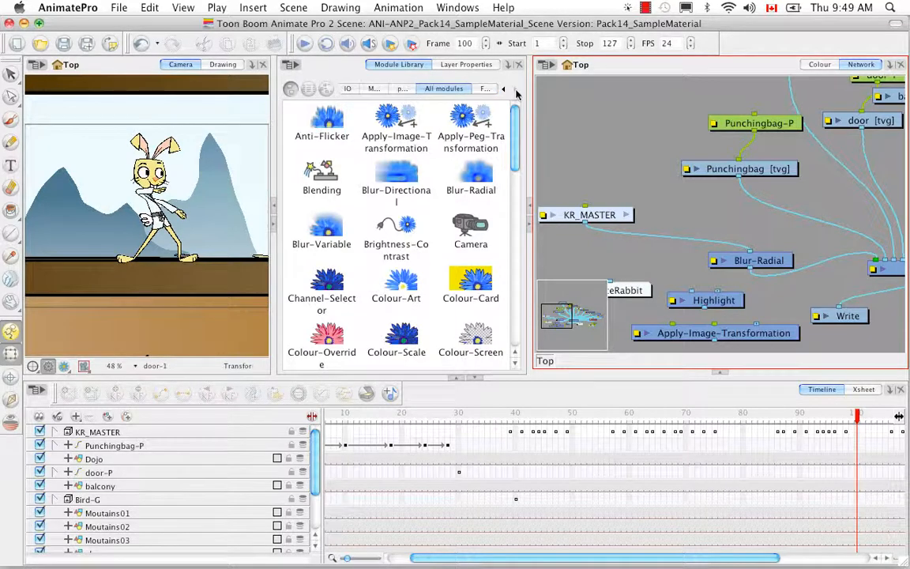
click(485, 89)
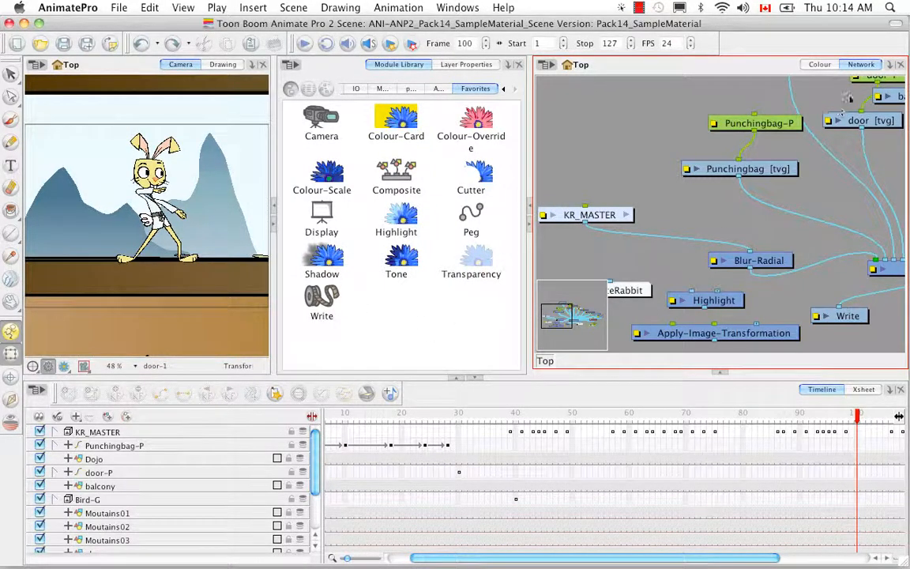
click(889, 66)
click(889, 66)
click(889, 66)
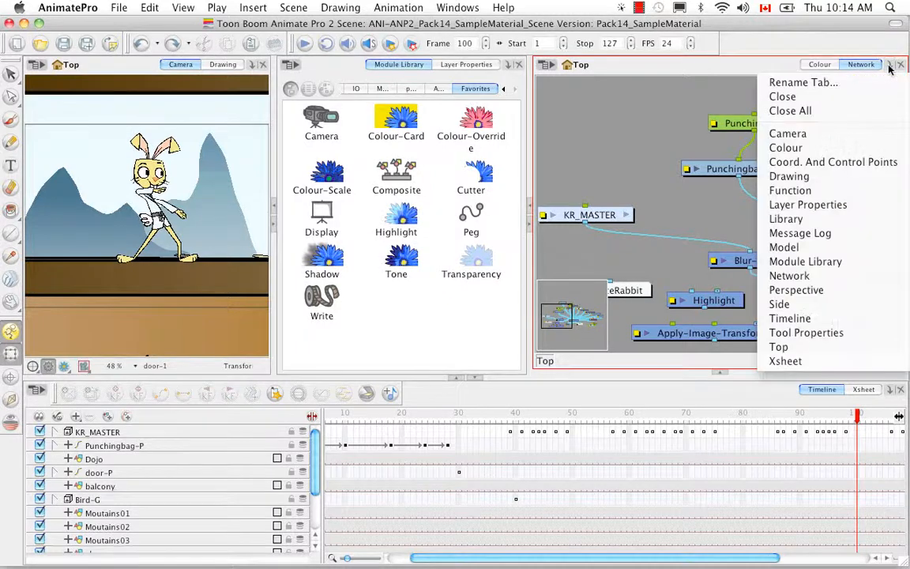
click(870, 261)
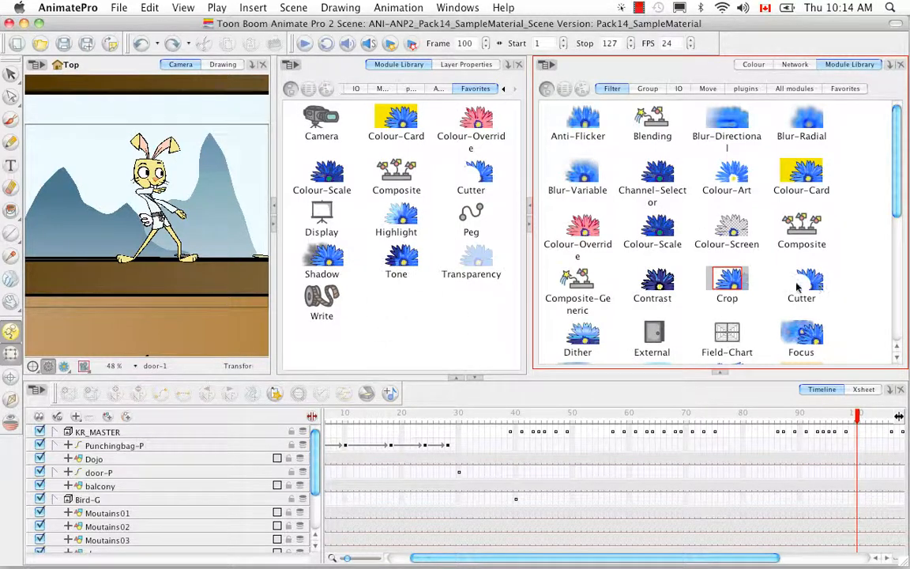
click(731, 231)
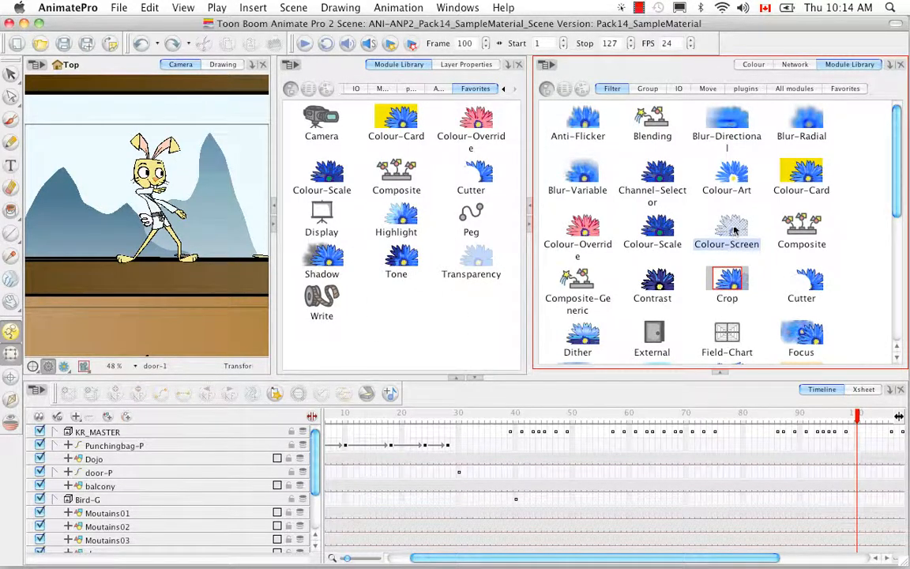
drag(736, 230, 405, 320)
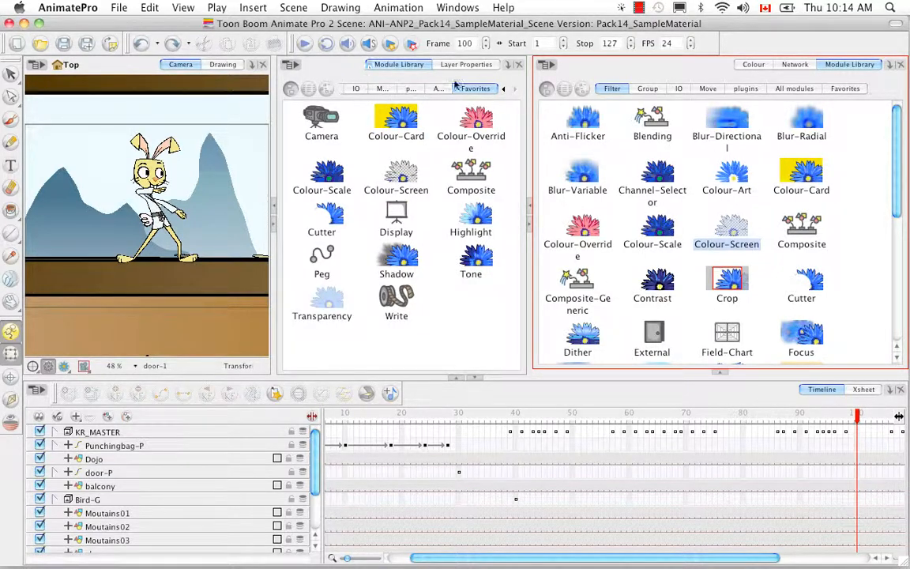
Compare the Favorites category as a list, with details and as icons in the second Module Library view, and close that view
click(845, 88)
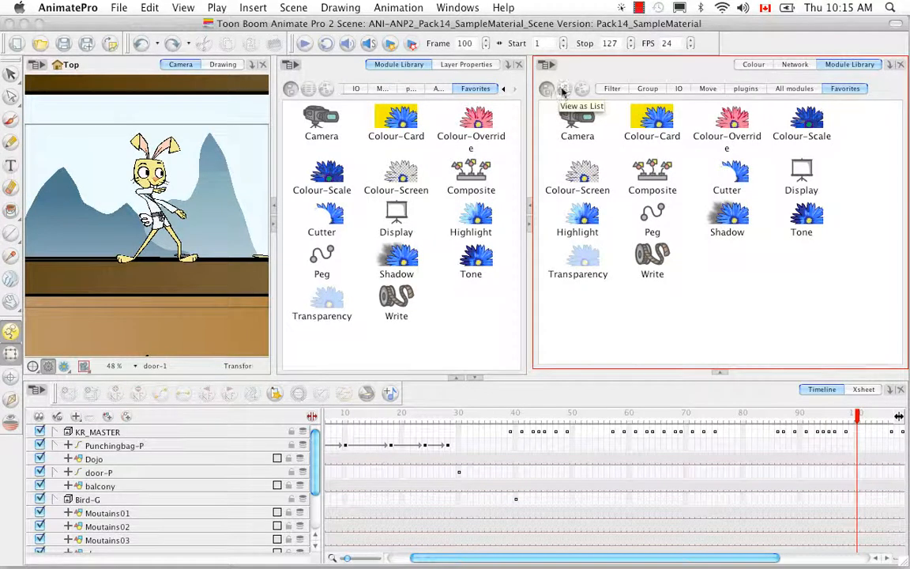
click(563, 91)
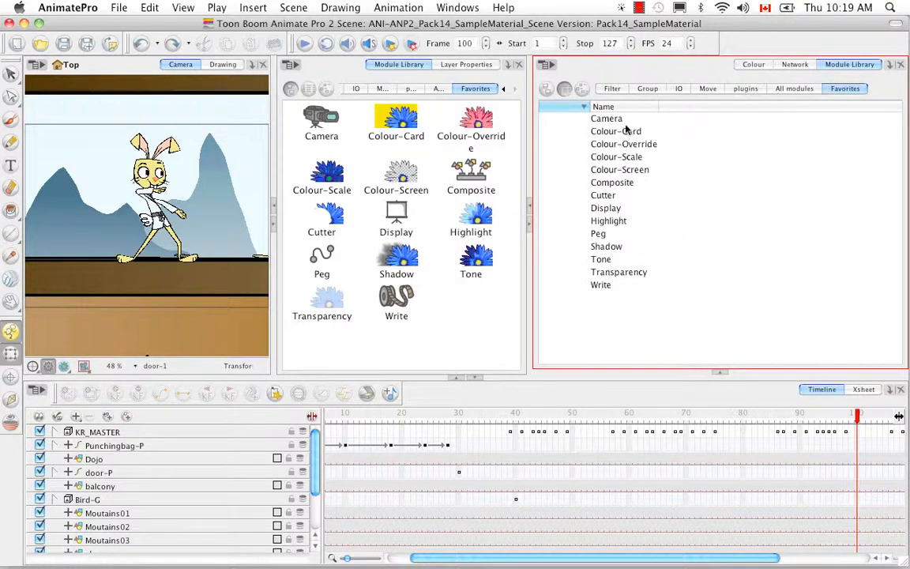
click(583, 92)
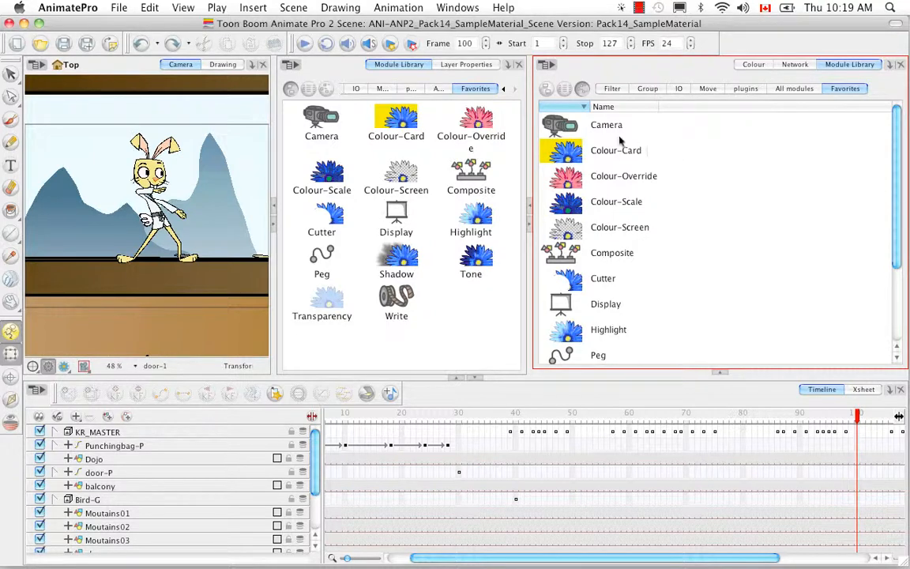
click(546, 90)
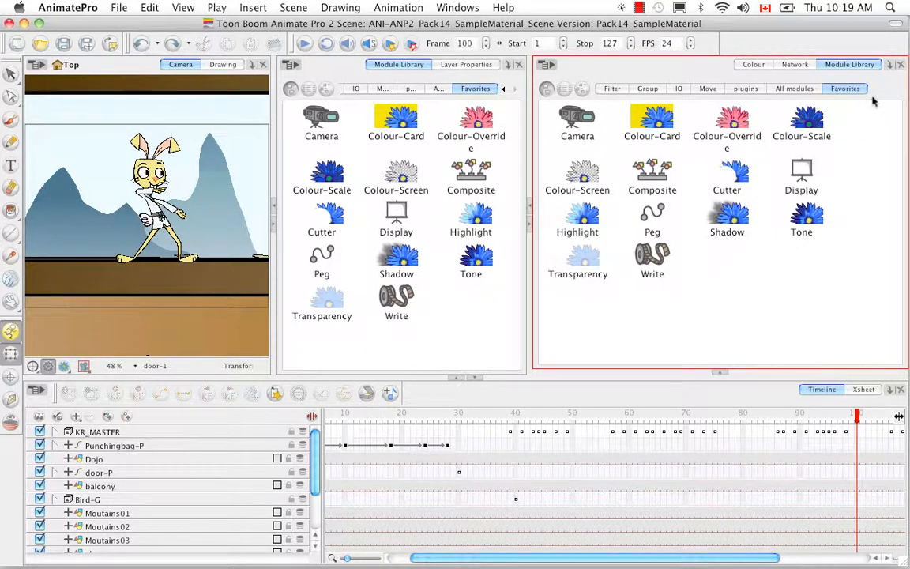
click(900, 66)
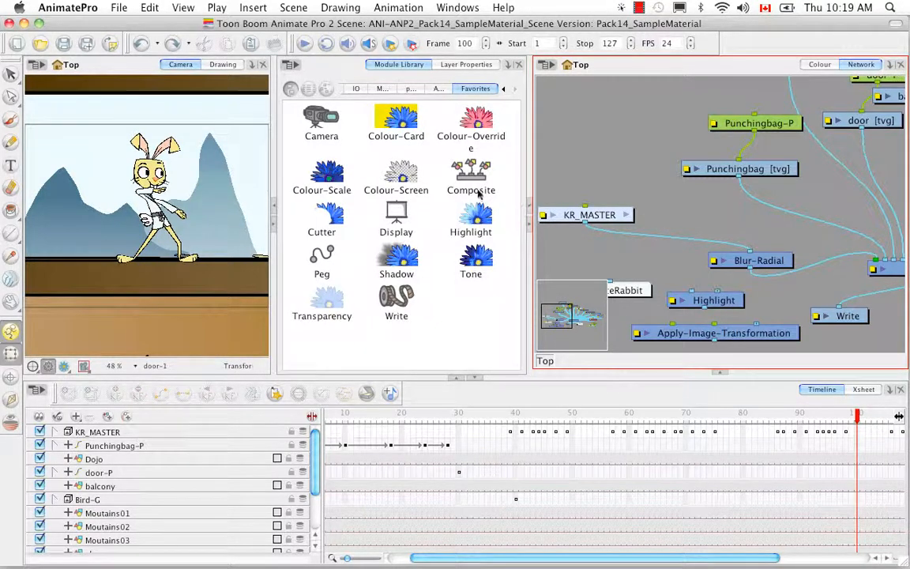
Add a Colour-Override module from the Favorites category to the Network view and delete it
click(477, 121)
drag(477, 121, 624, 109)
click(604, 139)
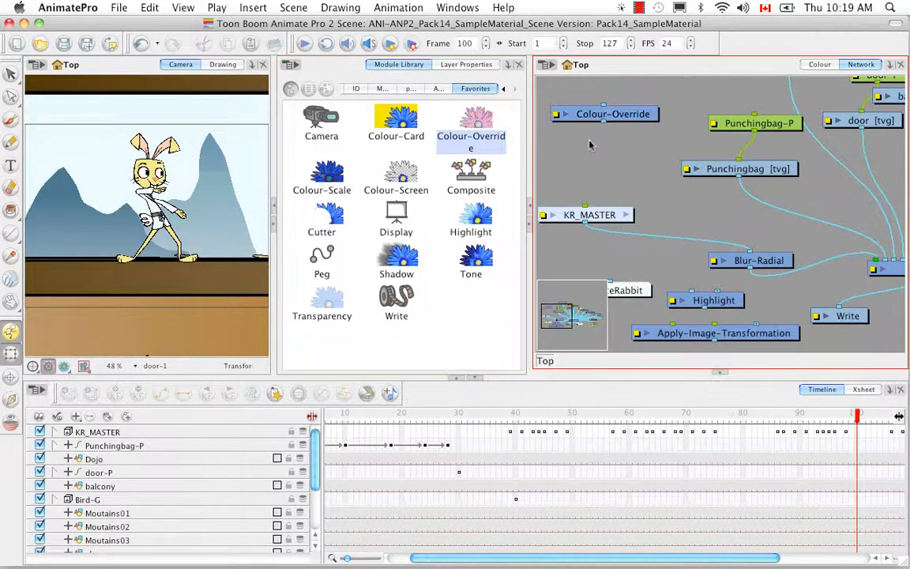
drag(578, 112, 575, 110)
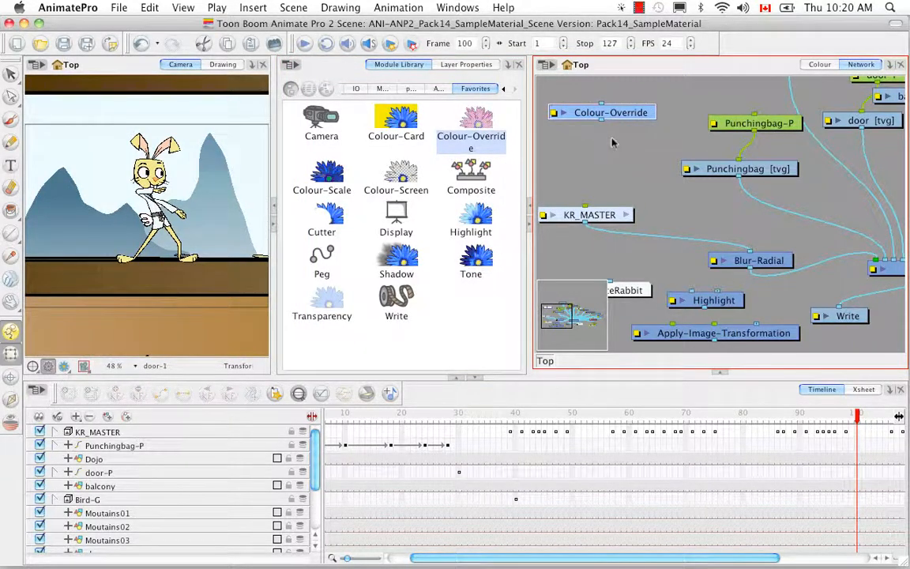
key(Delete)
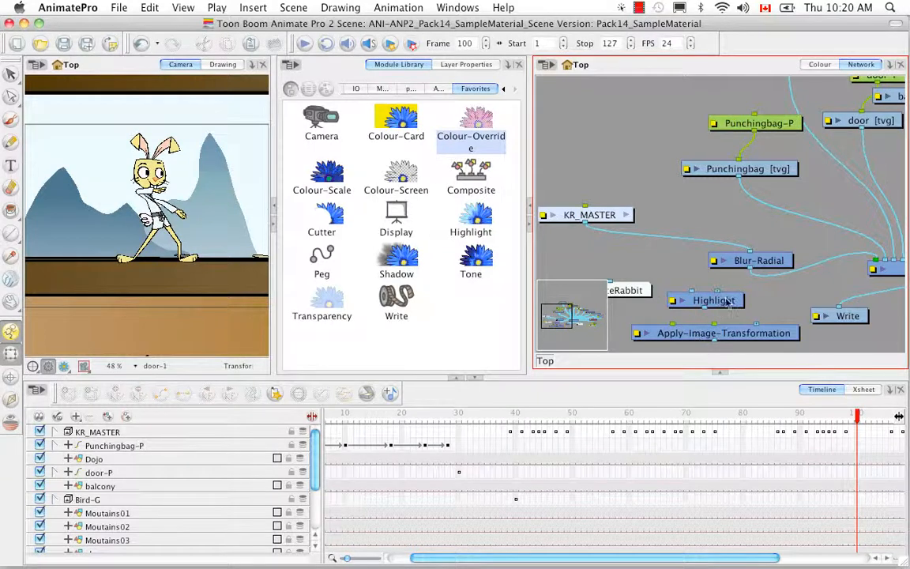
Delete the unconnected Highlight and Apply-Image-Transformation modules from the network
click(727, 302)
key(Delete)
click(739, 333)
key(Delete)
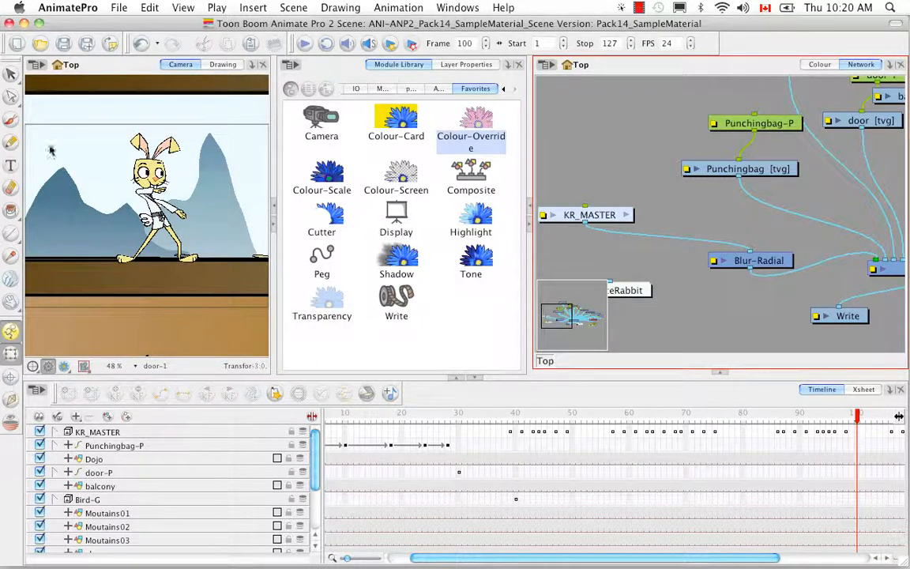
Open the ANI_Pack14_SampleMaterial_Scene.anim scene from the Pack21 folder inside ANP2 Scenes
click(64, 49)
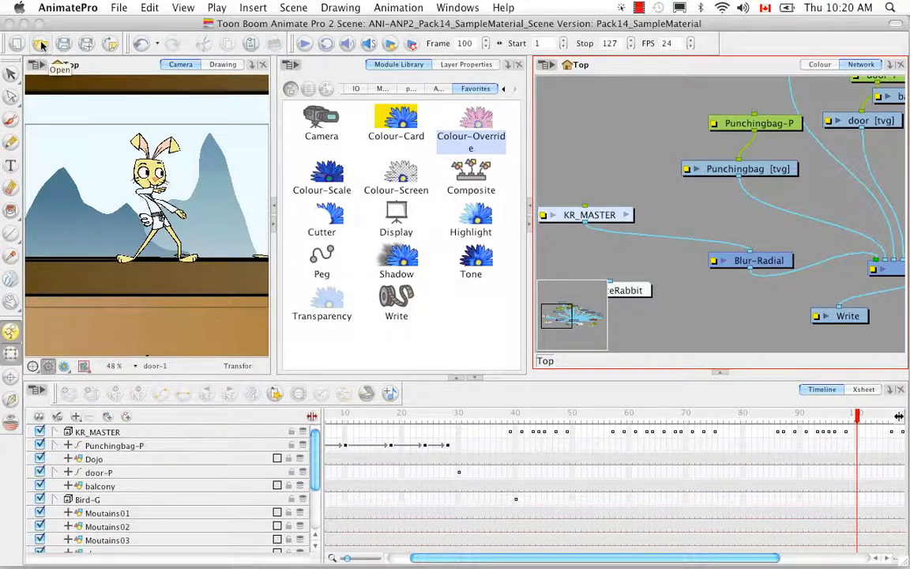
click(43, 46)
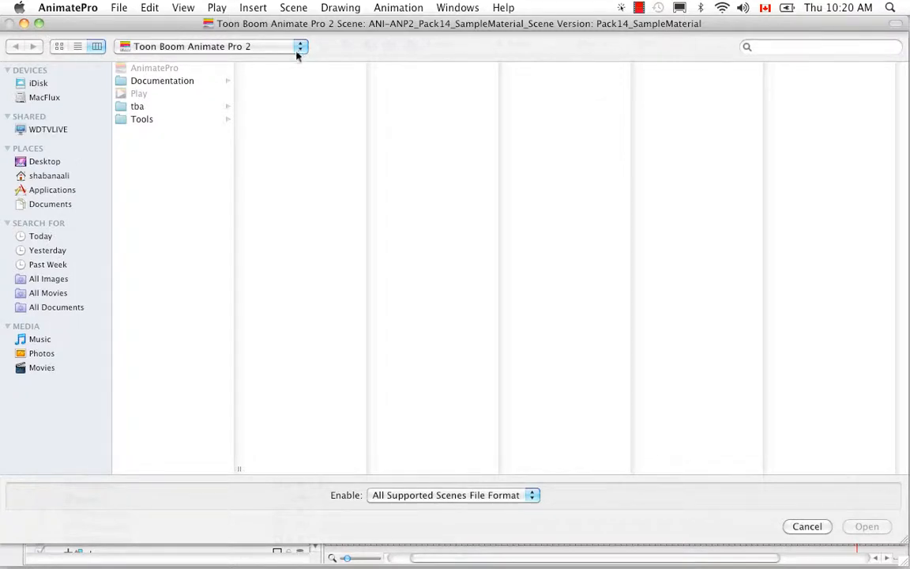
click(62, 176)
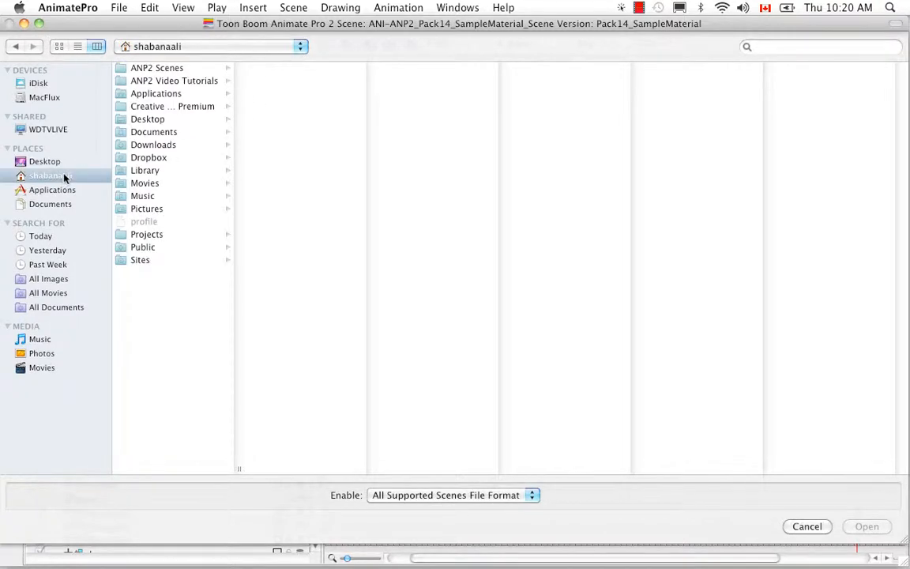
click(162, 69)
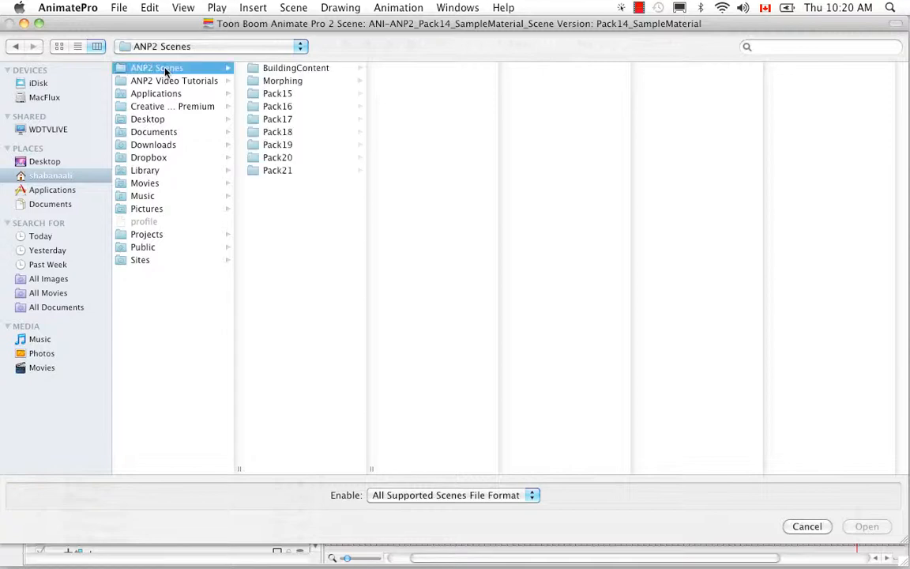
click(283, 171)
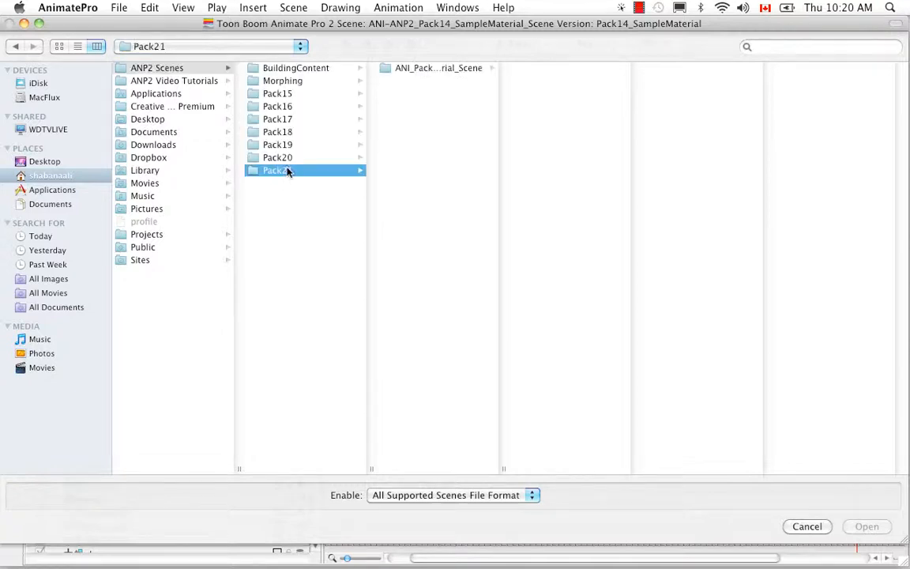
click(449, 70)
click(573, 71)
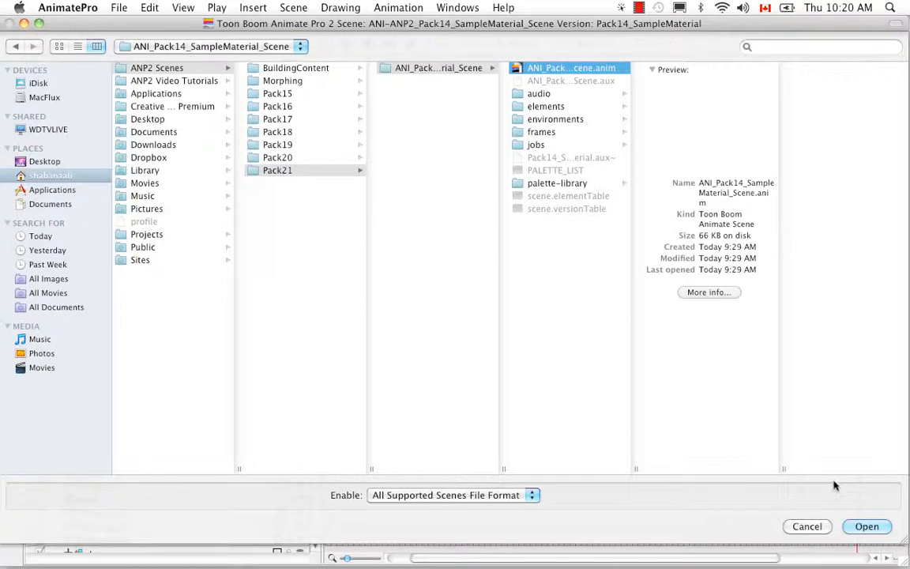
click(867, 527)
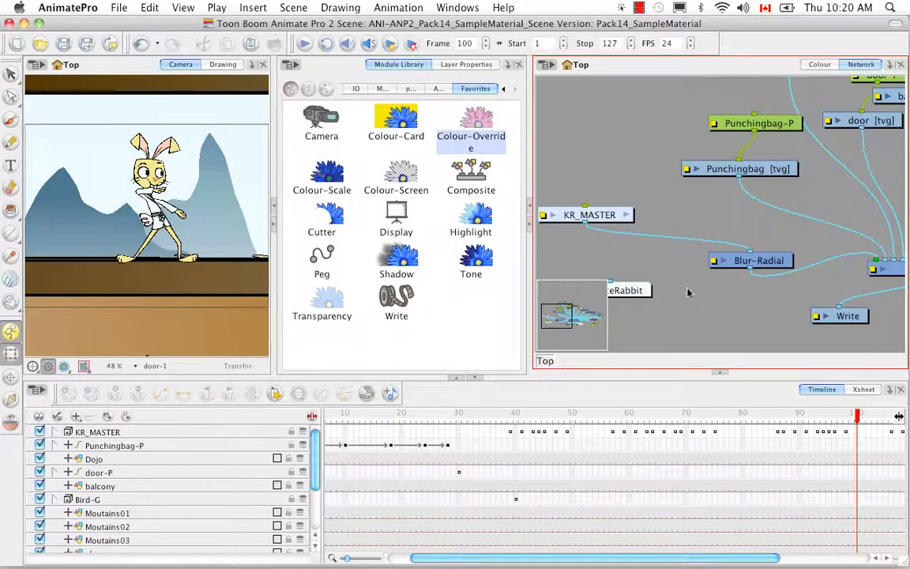
key(super+f)
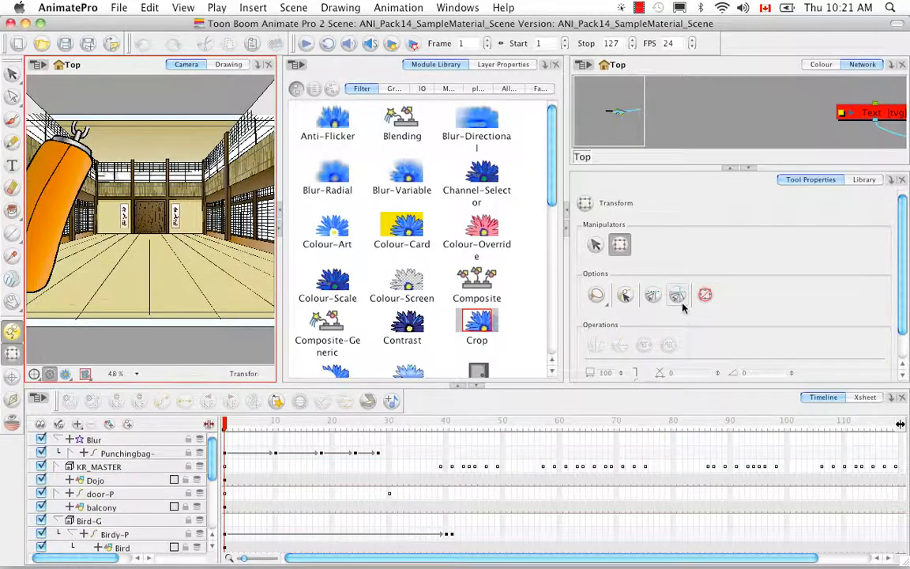
Enlarge the Network view and insert a Blur-Radial module into the connection between the balcony drawing and the Composite
click(749, 167)
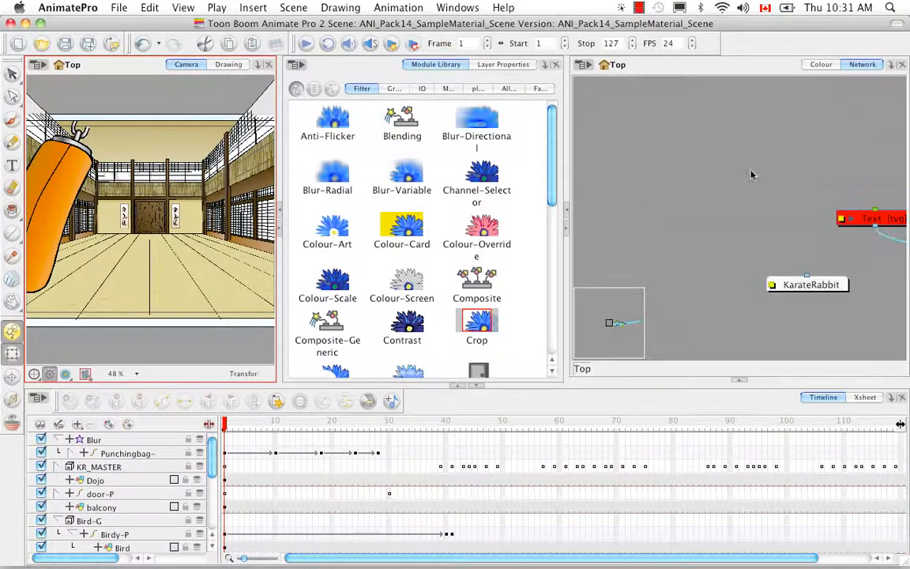
drag(772, 230, 593, 206)
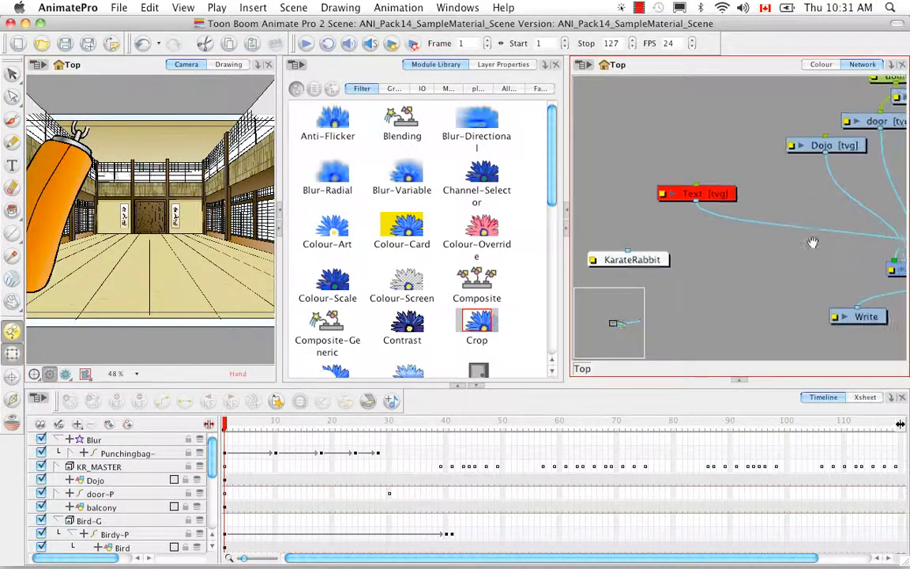
drag(813, 243, 781, 271)
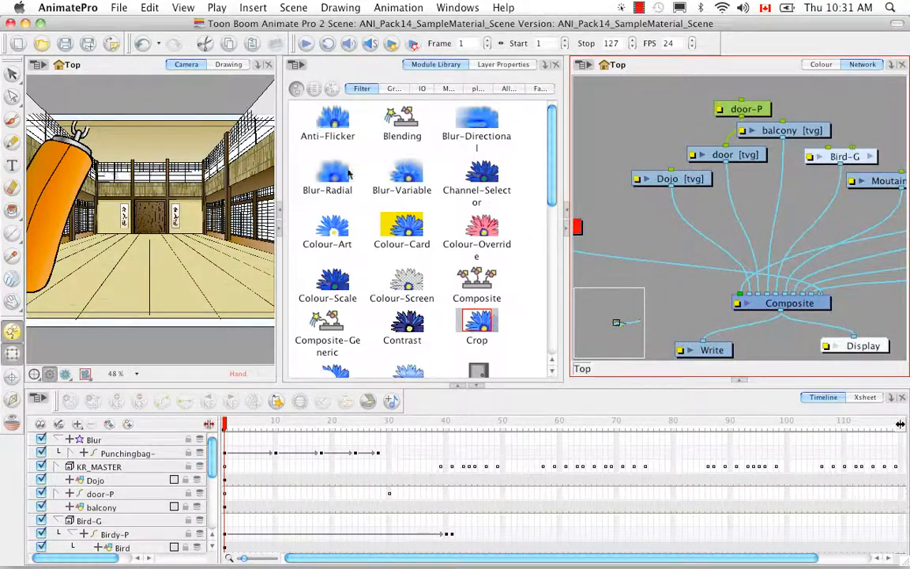
drag(327, 170, 402, 184)
drag(624, 123, 626, 125)
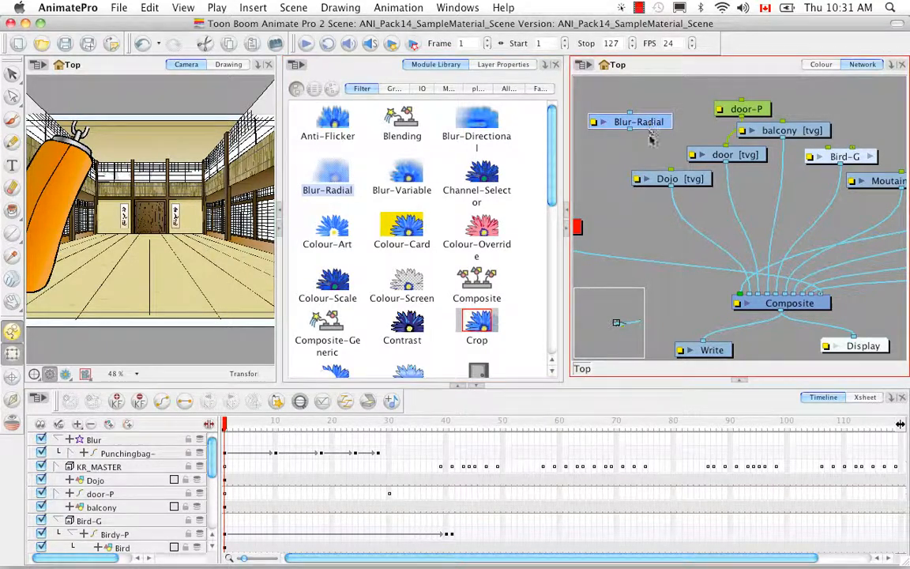
drag(653, 120, 803, 191)
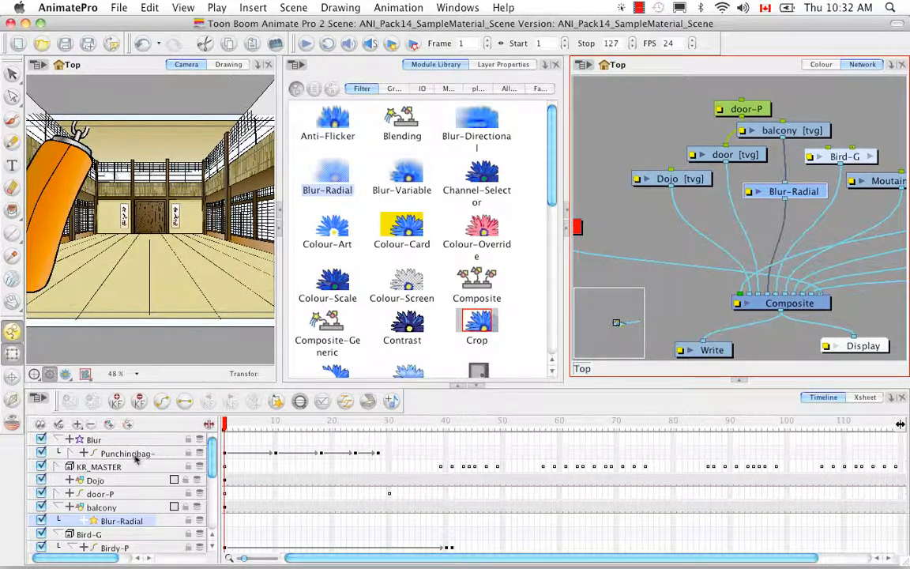
click(661, 239)
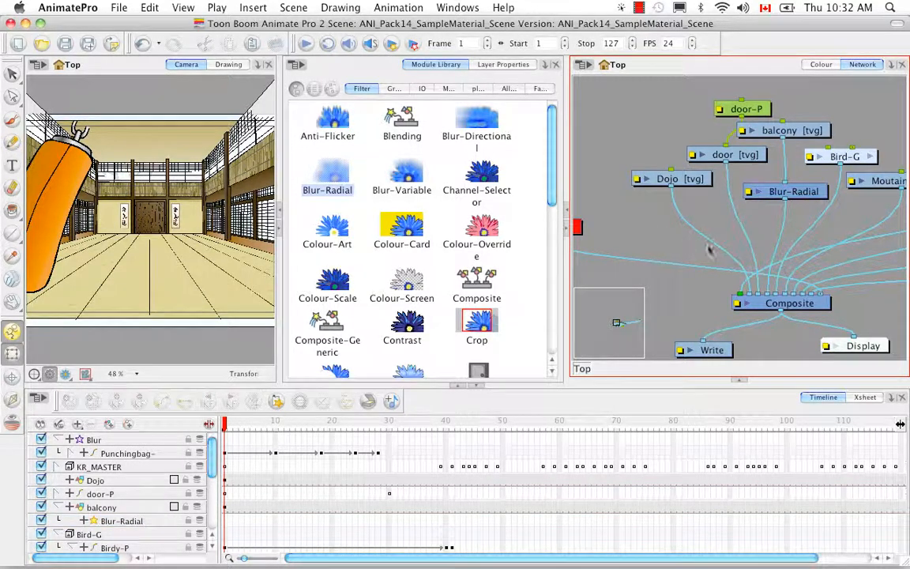
Locate the Punchingbag-P layer's module inside the Blur effect group in the Network view
scroll(757, 268, right, 6)
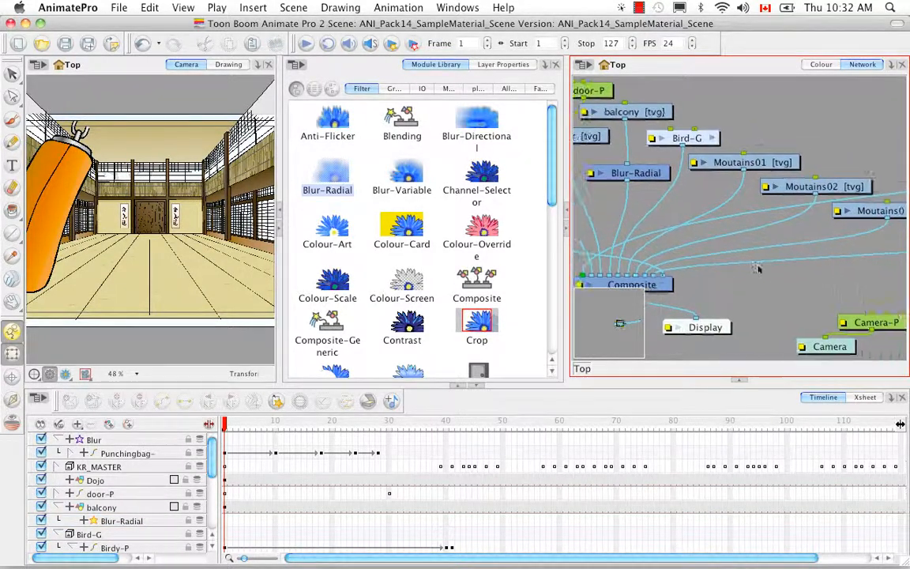
mouse_move(869, 237)
mouse_down()
mouse_move(758, 266)
mouse_move(707, 260)
mouse_up()
drag(814, 253, 700, 268)
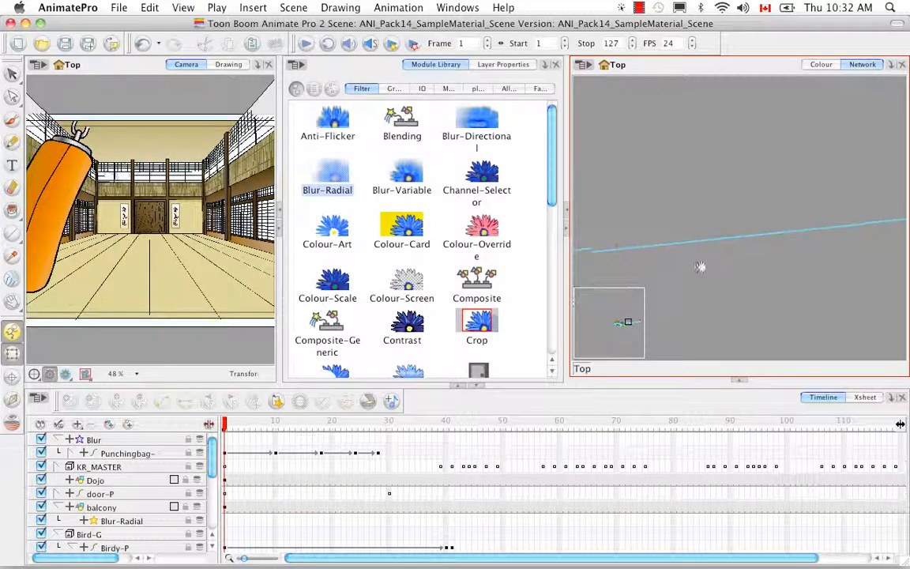
mouse_move(630, 321)
mouse_down()
mouse_move(639, 327)
mouse_move(620, 321)
mouse_move(617, 331)
mouse_up()
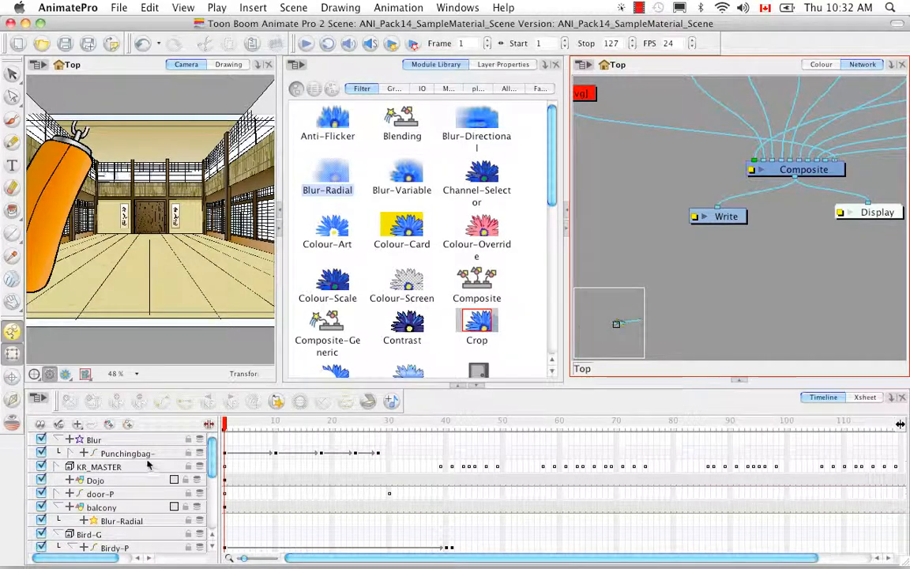
click(142, 454)
click(698, 64)
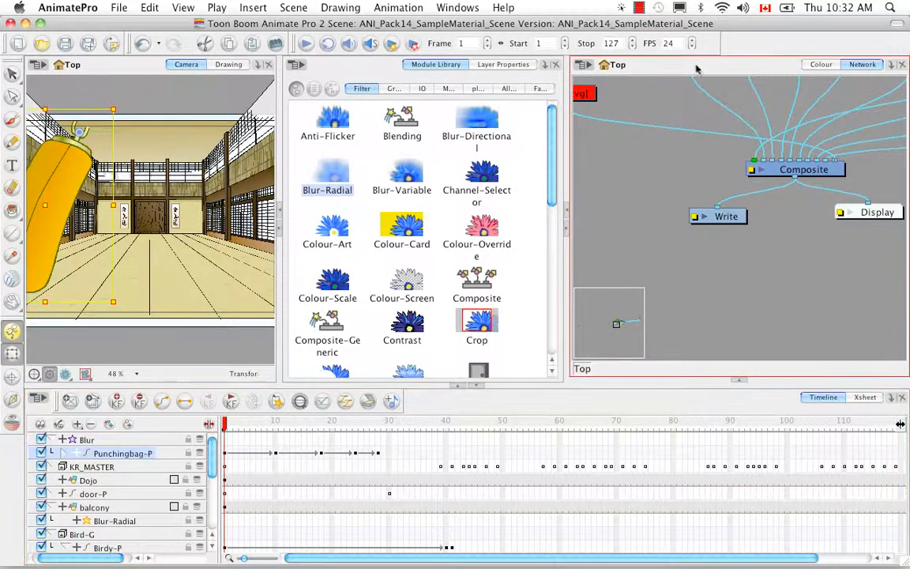
key(o)
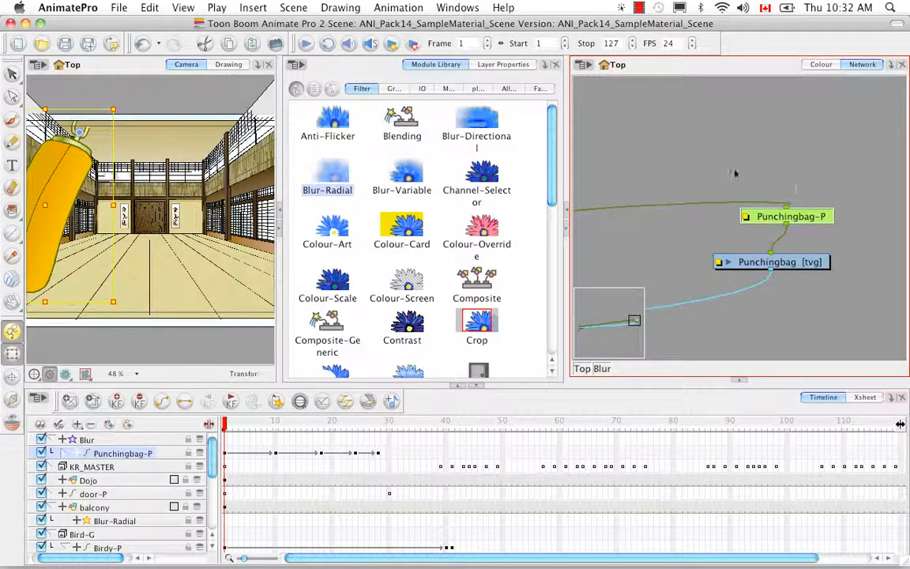
Move the Punchingbag-P peg and Punchingbag drawing close to the Blur group's Input, targetComposite and Output modules
drag(691, 163, 537, 324)
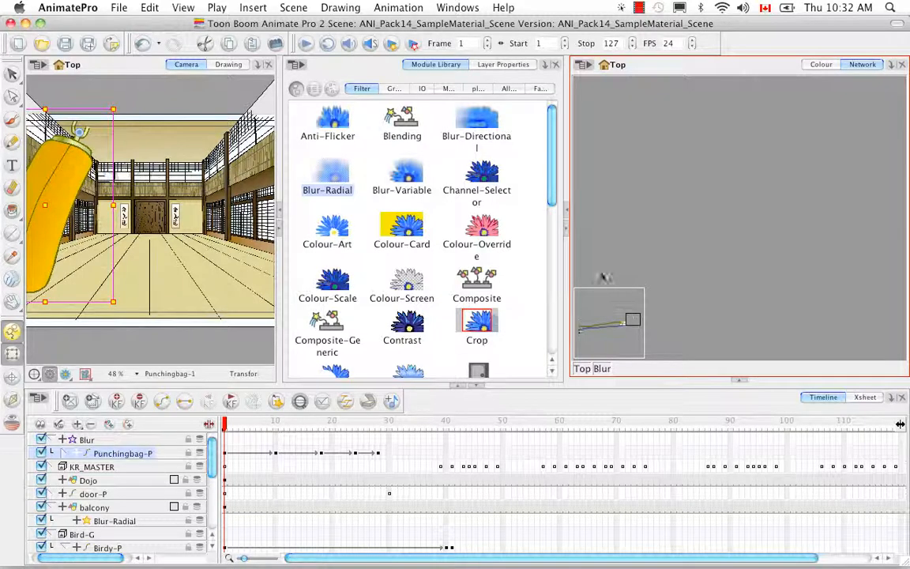
drag(636, 322, 628, 333)
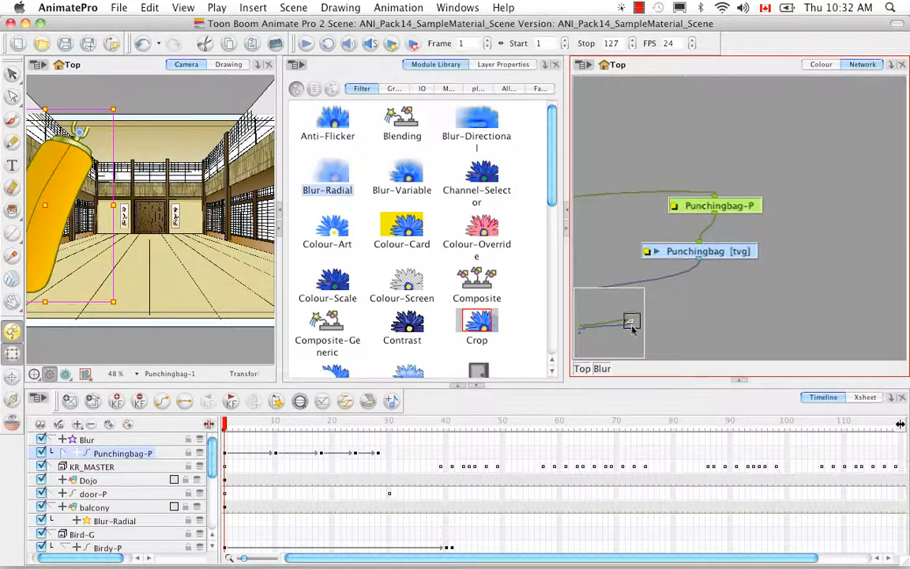
drag(635, 140, 770, 306)
drag(748, 251, 536, 332)
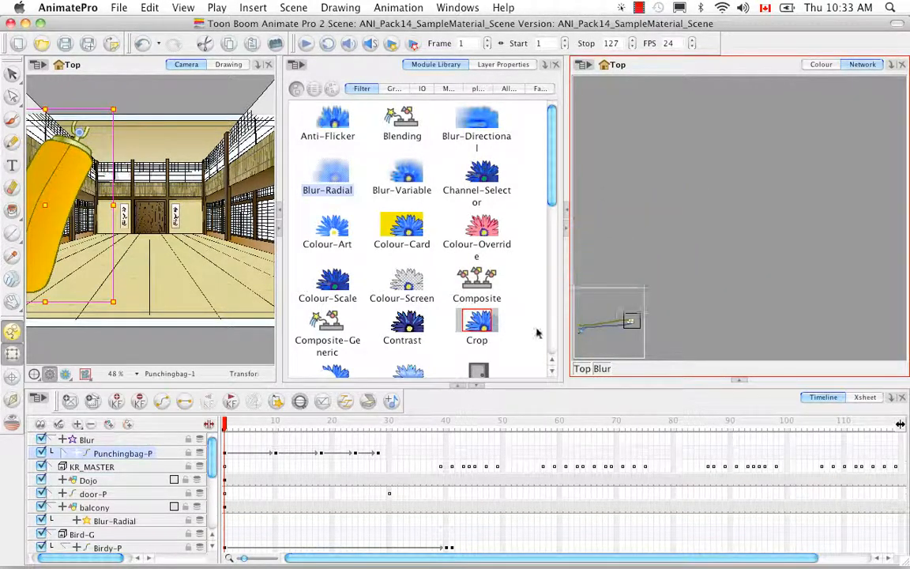
drag(631, 322, 606, 343)
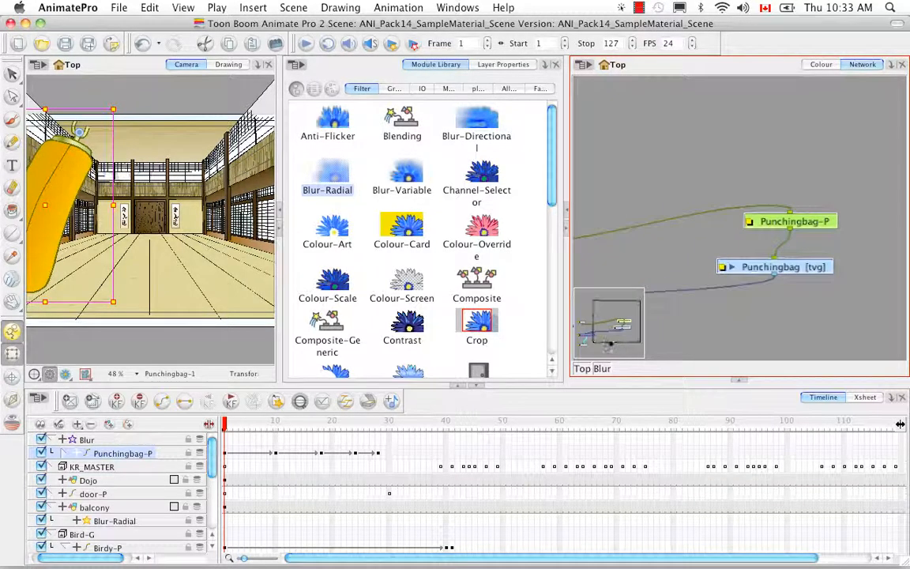
drag(783, 268, 602, 322)
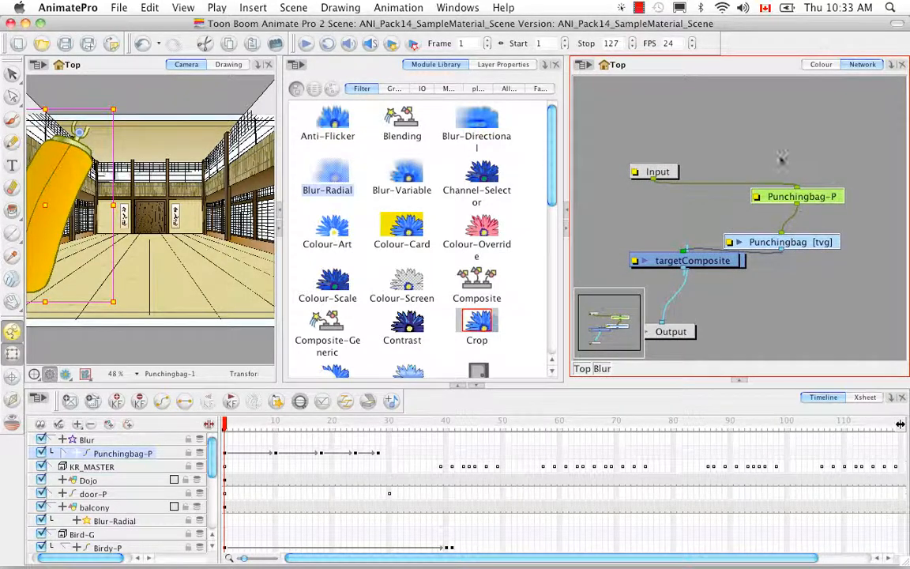
Arrange the Blur group's modules from Input through Punchingbag-P, Punchingbag, targetComposite and Blur-EffectModule down to Output
click(658, 150)
drag(664, 175, 703, 116)
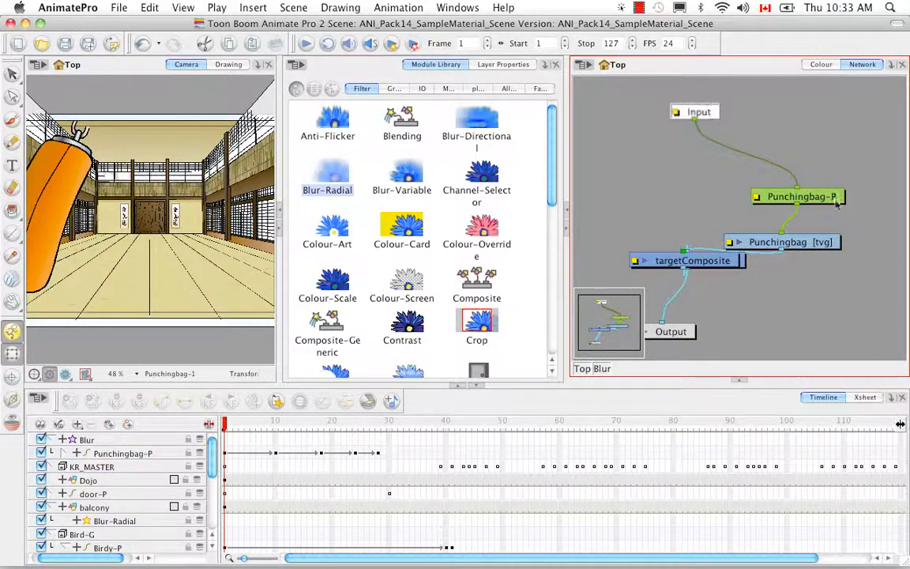
drag(765, 197, 694, 166)
drag(819, 247, 673, 245)
drag(721, 261, 714, 303)
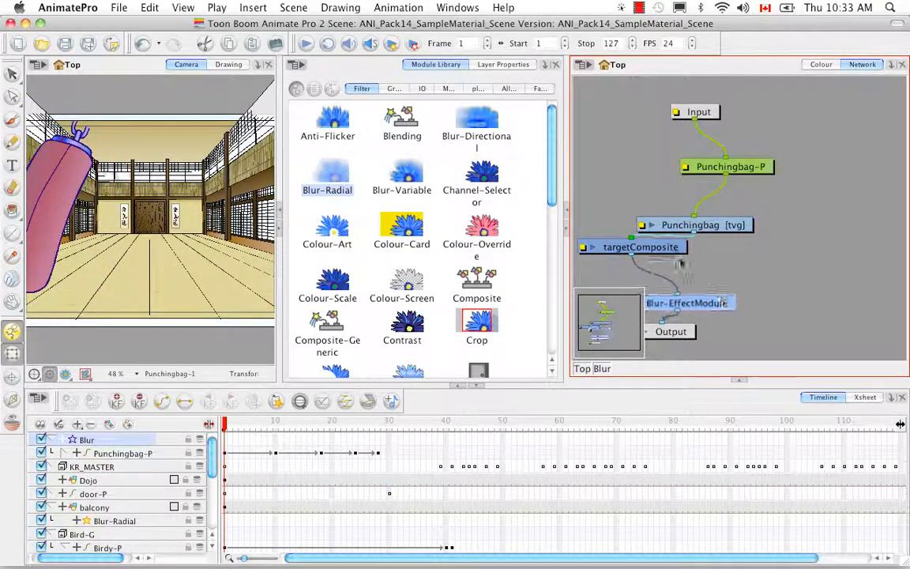
Align the targetComposite module beneath the Punchingbag drawing in the Blur group, then return to the network's top level
drag(685, 247, 803, 295)
click(757, 290)
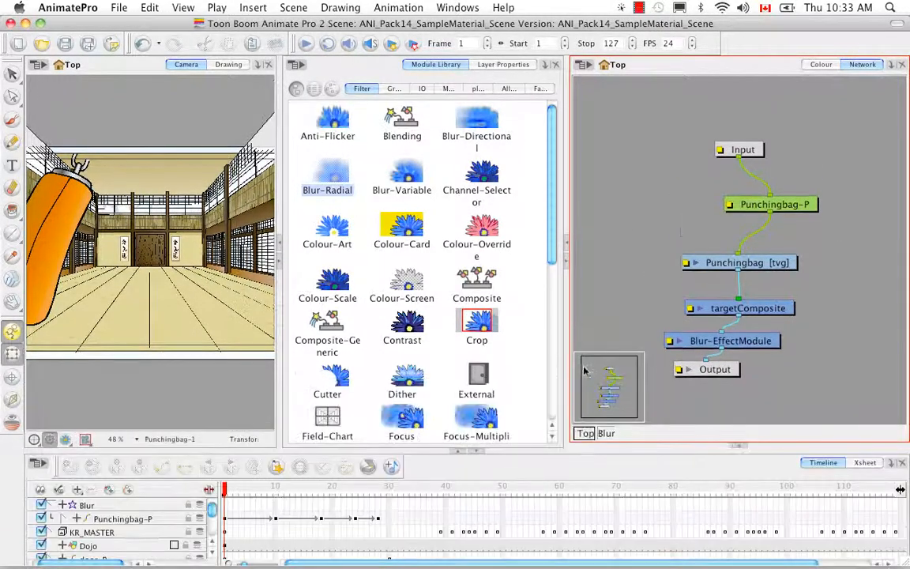
click(585, 434)
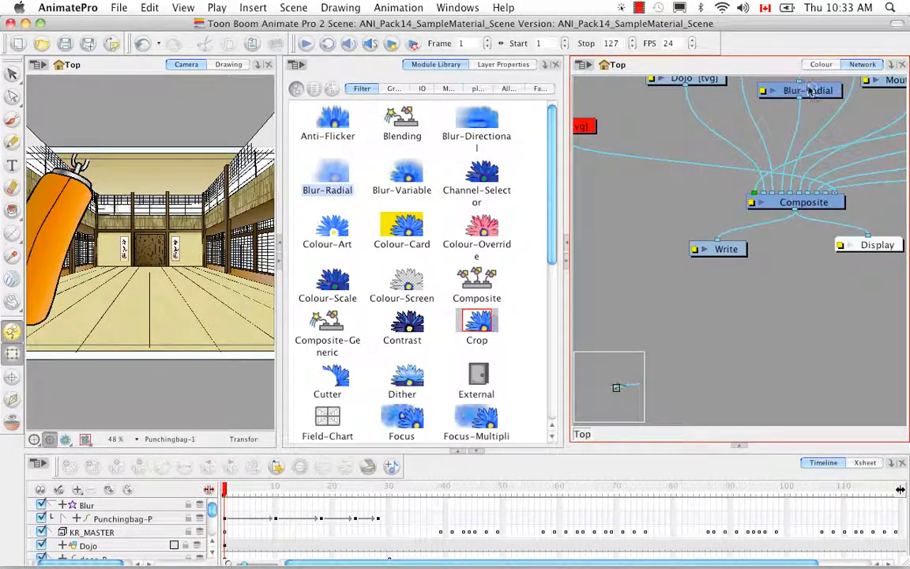
Reopen the Blur group from its timeline layer and nudge targetComposite and Blur-EffectModule into line beneath the Punchingbag drawing
click(124, 507)
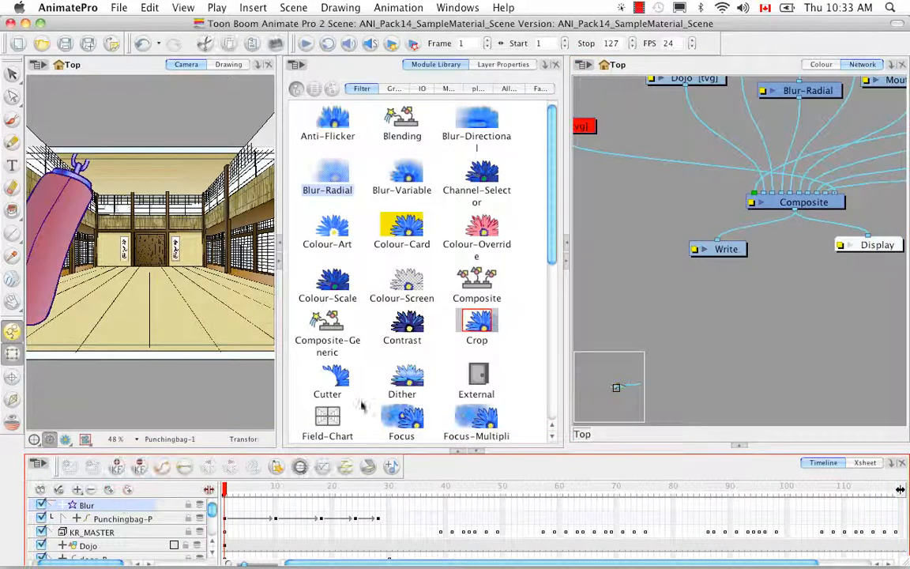
click(662, 66)
key(o)
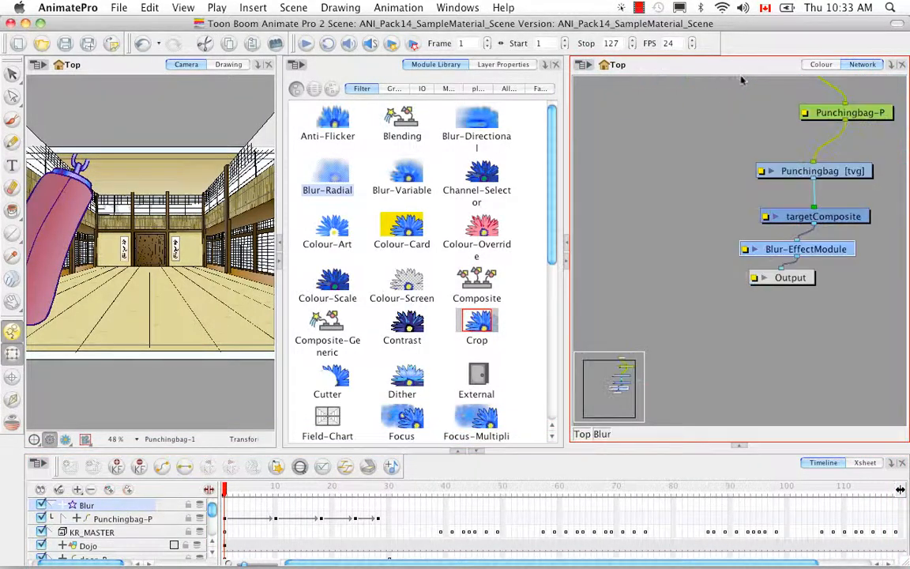
drag(829, 202, 723, 303)
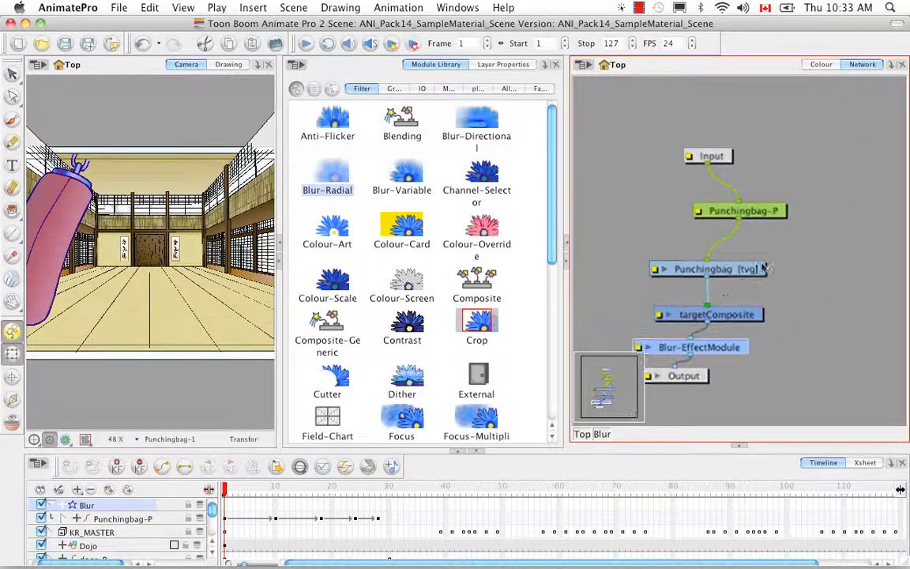
drag(774, 260, 789, 237)
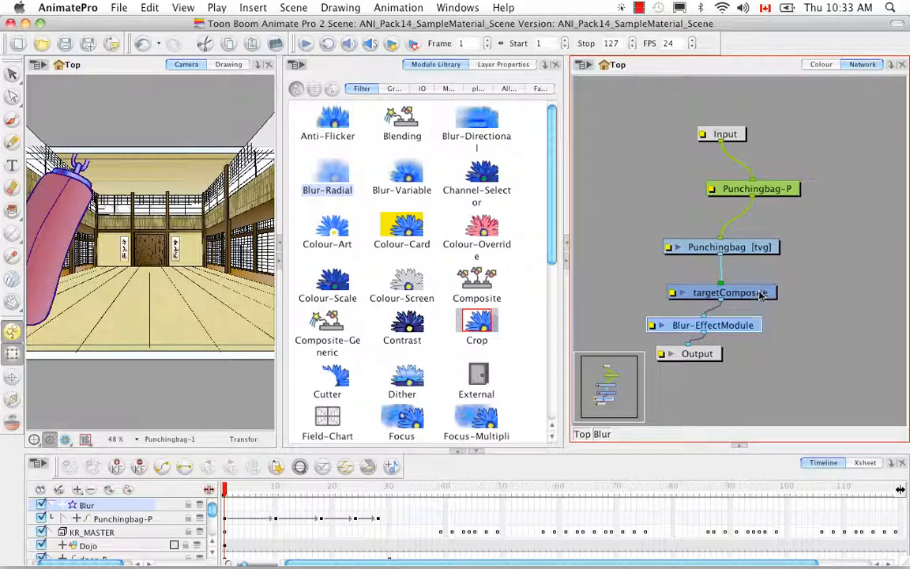
drag(762, 293, 758, 288)
drag(743, 332, 747, 327)
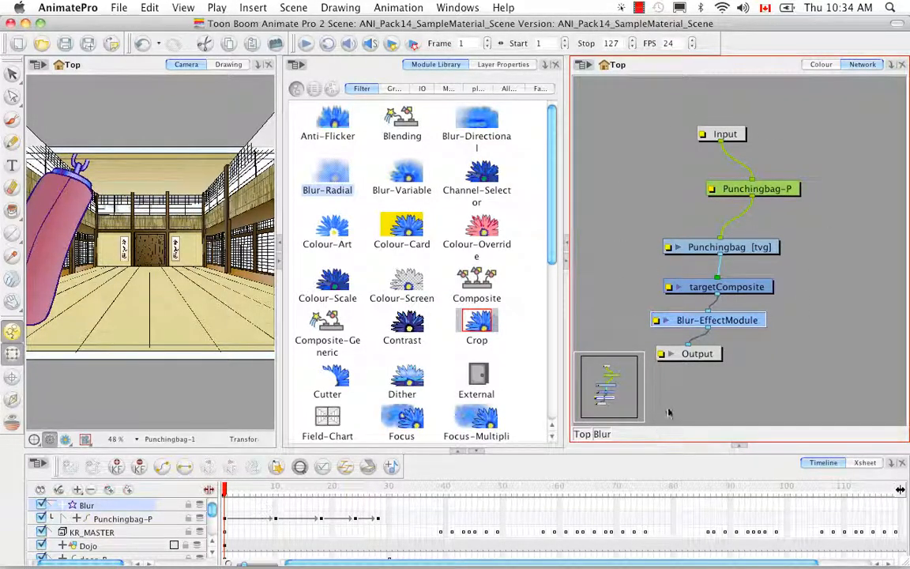
Return to the network's top level and locate the Blur group module far from the Composite
click(584, 434)
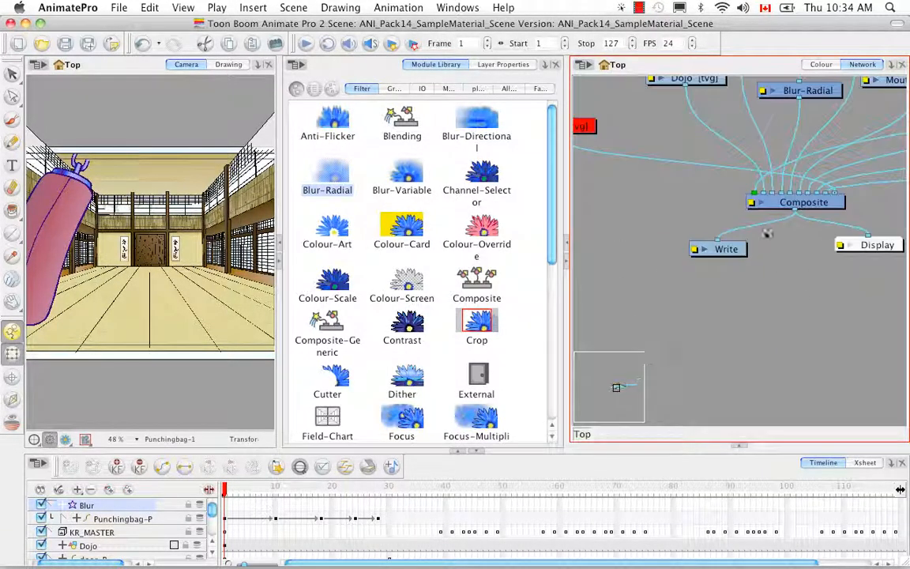
drag(783, 203, 725, 361)
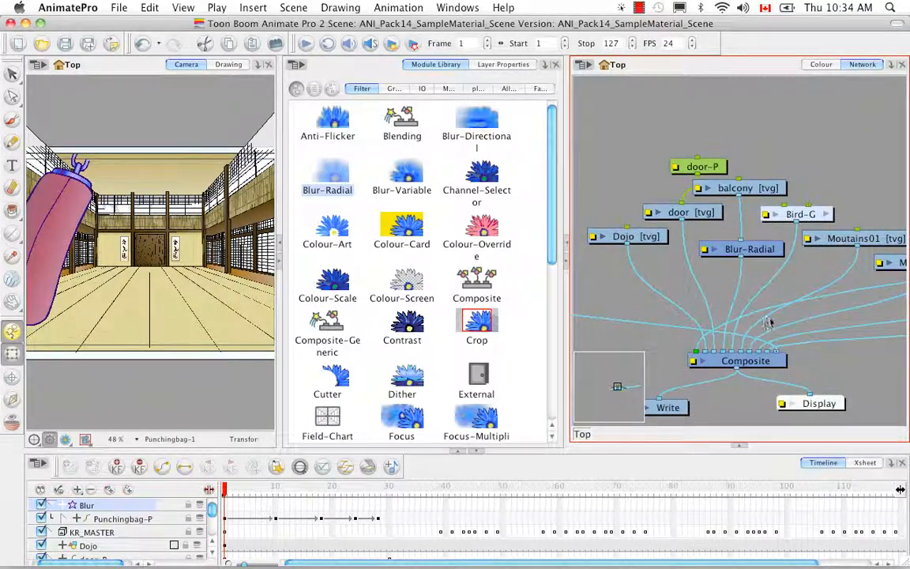
drag(830, 307, 652, 272)
drag(883, 293, 792, 286)
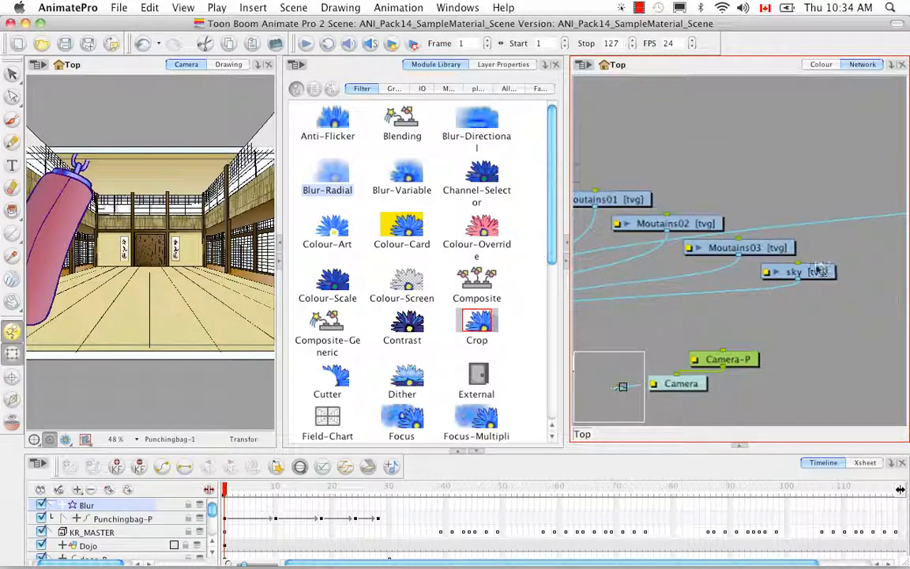
drag(690, 290, 827, 278)
mouse_move(692, 271)
mouse_down()
mouse_move(818, 282)
mouse_move(826, 272)
mouse_up()
click(825, 272)
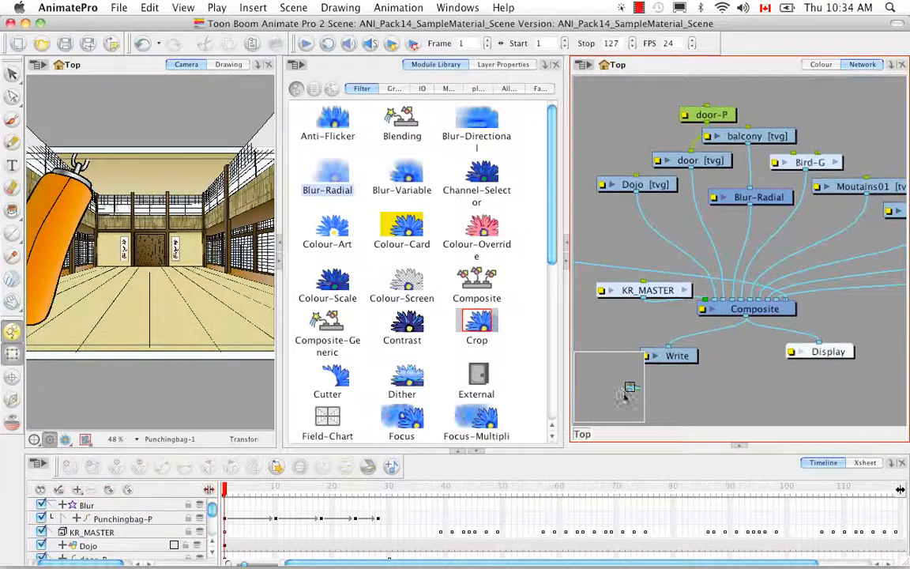
drag(629, 391, 582, 394)
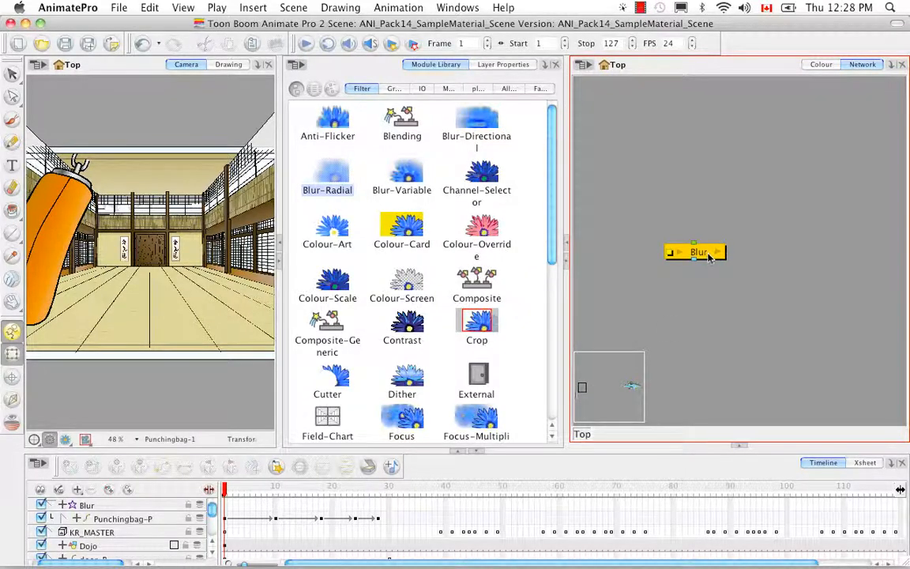
Cut the Blur group, paste it near the Composite and place it above the Dojo drawing
click(708, 253)
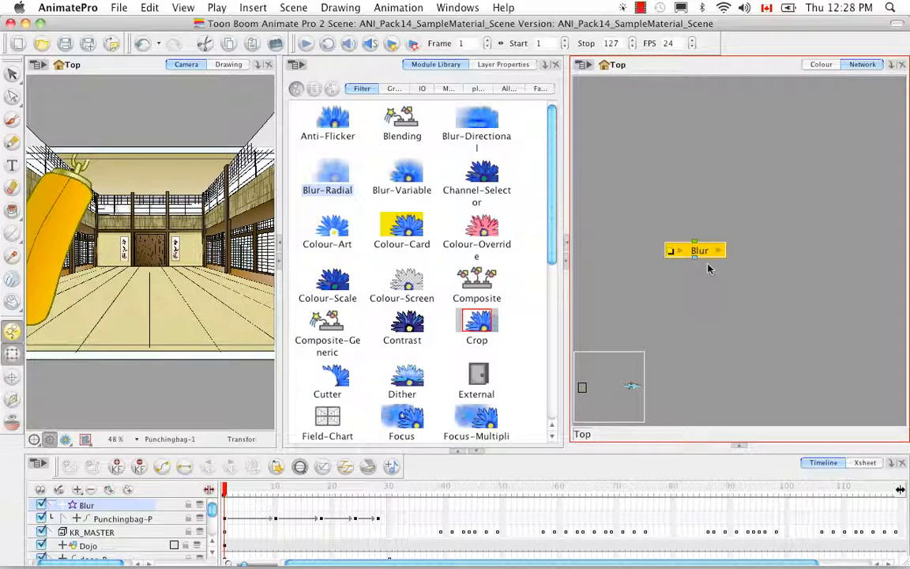
key(Delete)
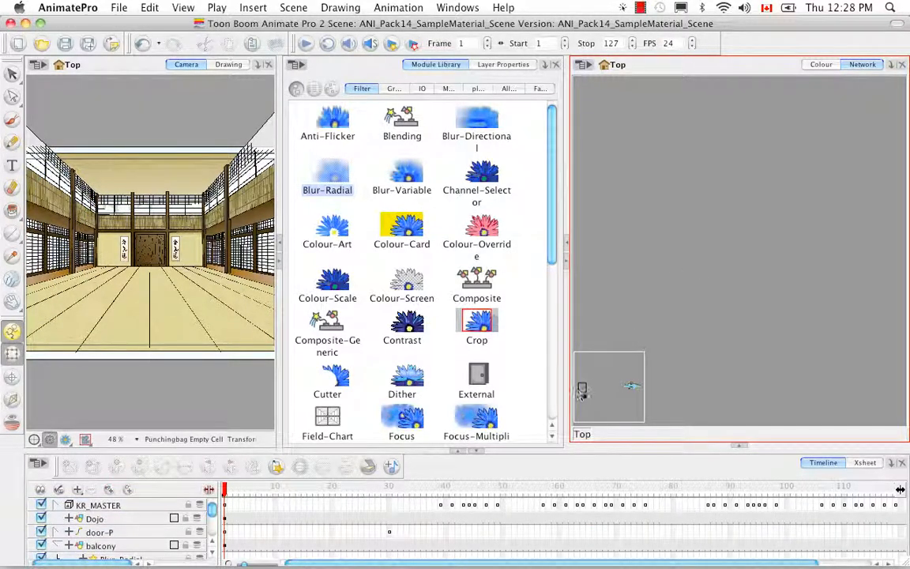
drag(582, 395, 667, 390)
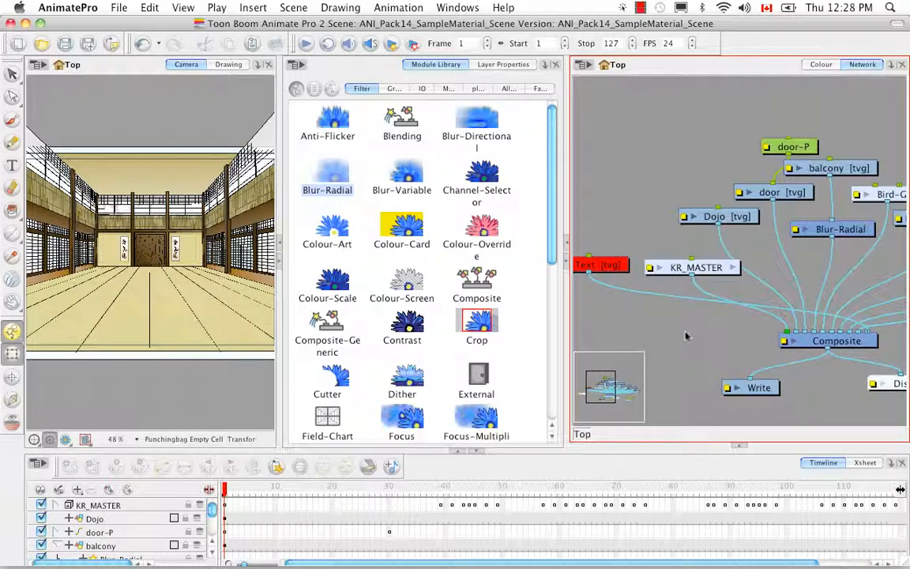
key(super+v)
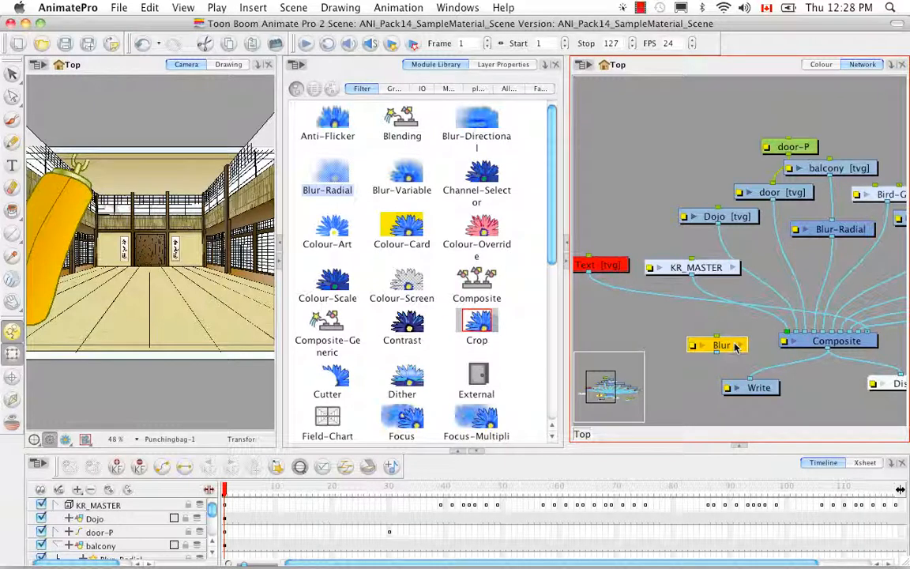
drag(737, 346, 713, 157)
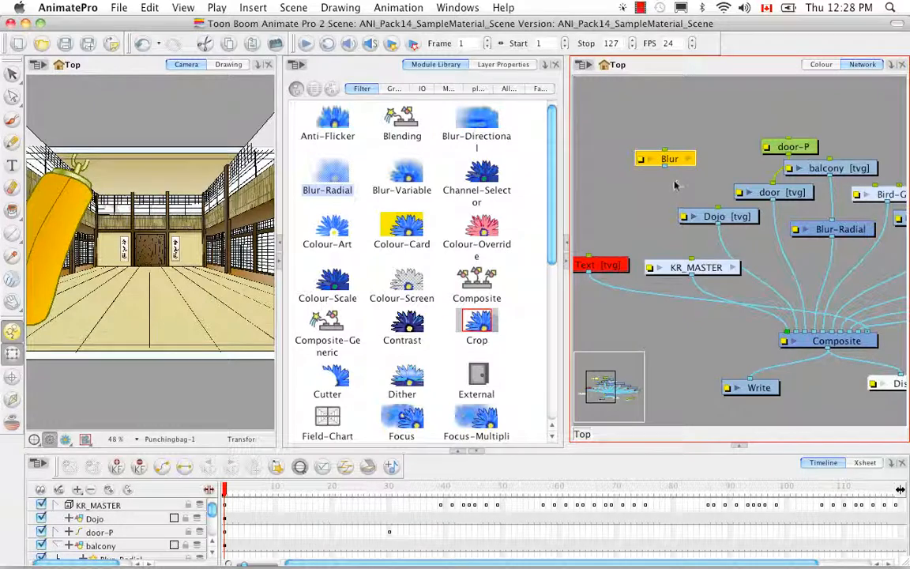
Check the modules inside the Blur group, then connect the group's output to the Composite's first input port
click(689, 159)
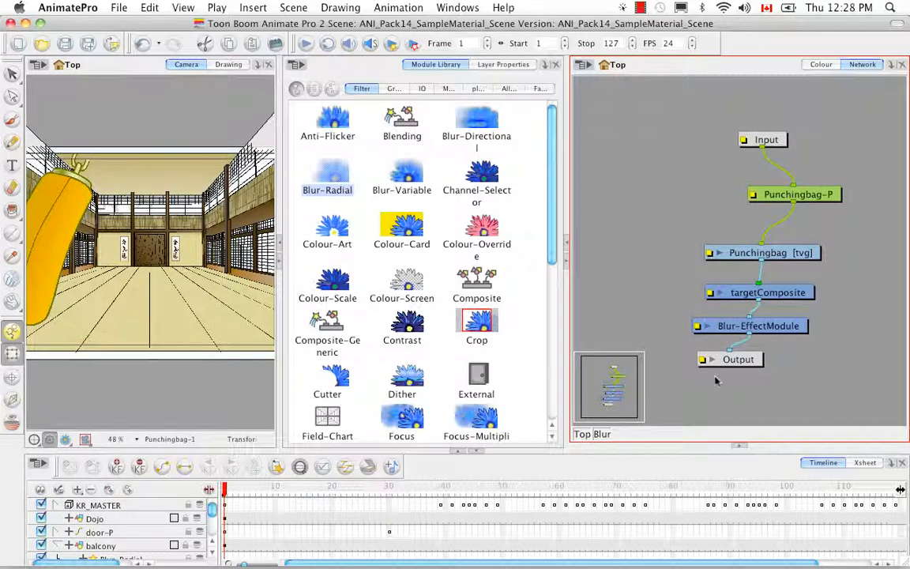
click(586, 434)
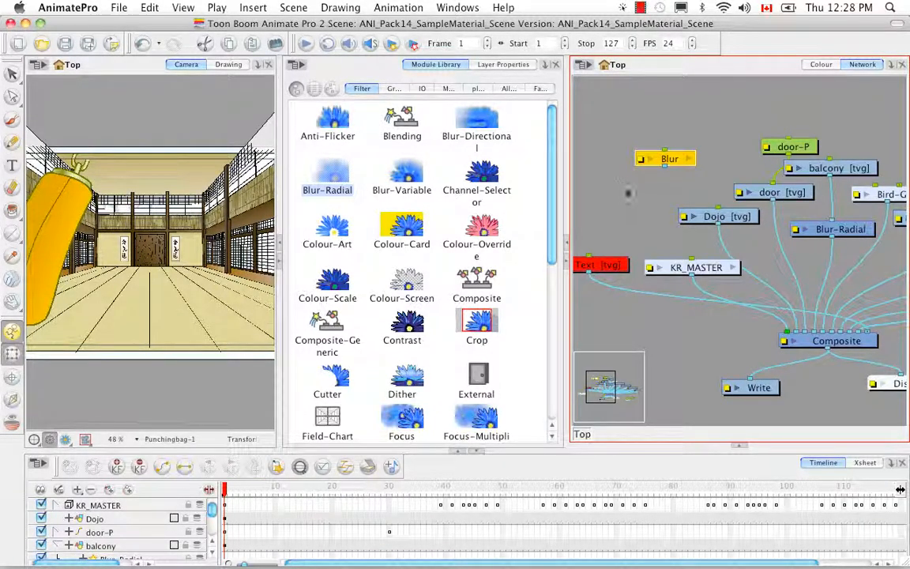
drag(665, 165, 786, 332)
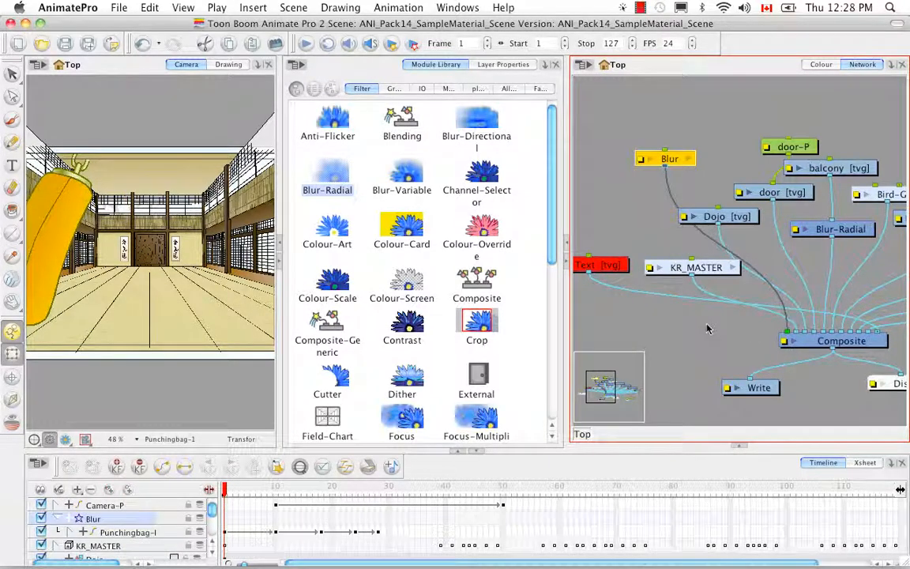